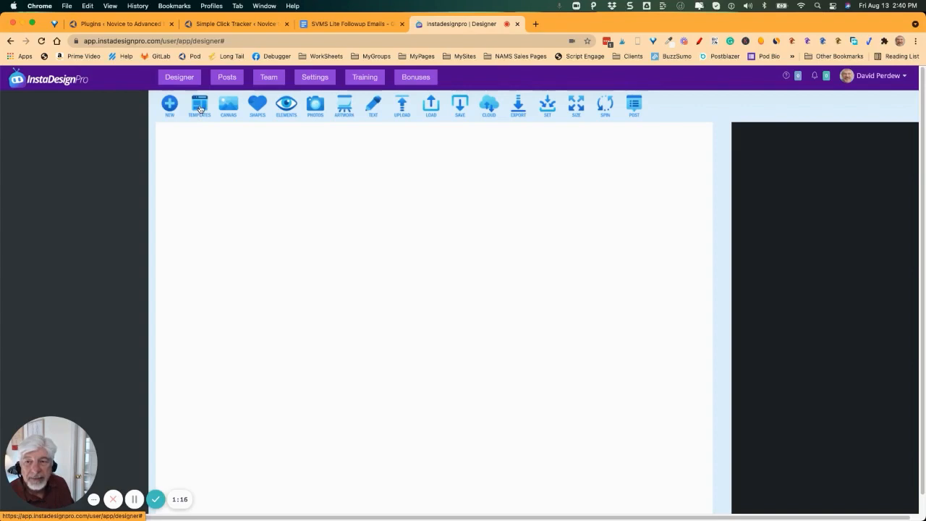
Open the template library and browse the beauty and fashion templates.
left_click(200, 109)
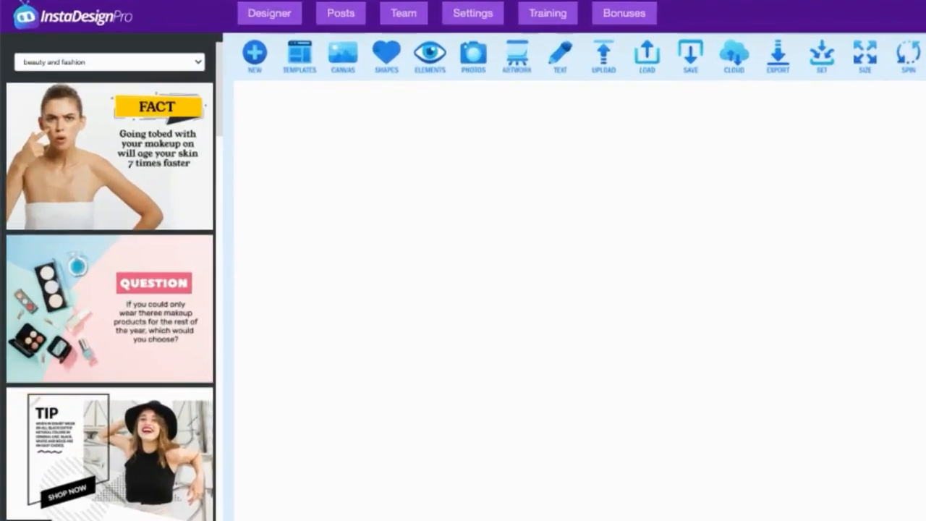
scroll(162, 494, "down", 12)
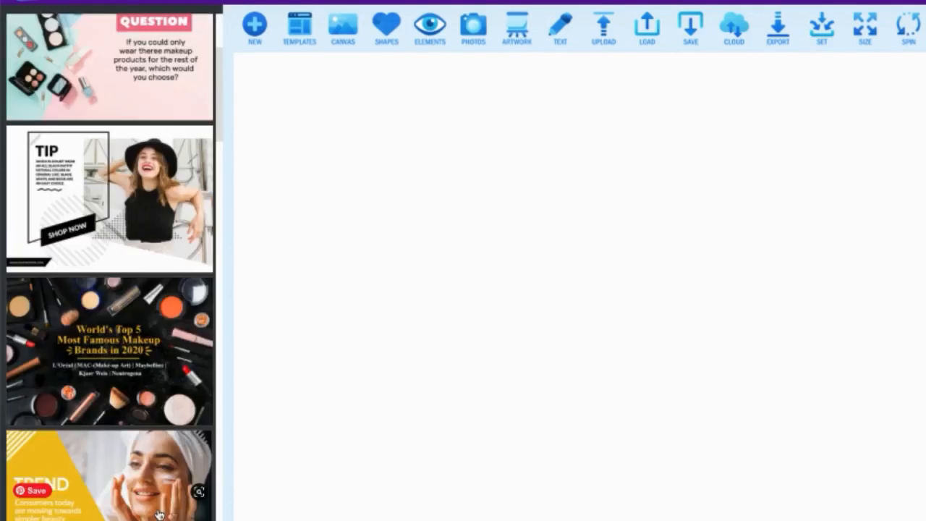
scroll(162, 495, "down", 6)
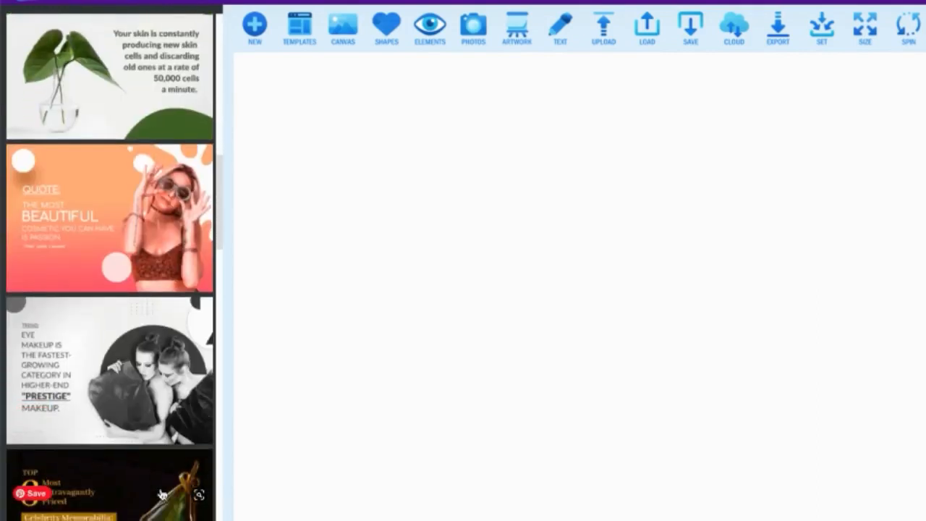
scroll(160, 481, "down", 2)
scroll(156, 480, "up", 20)
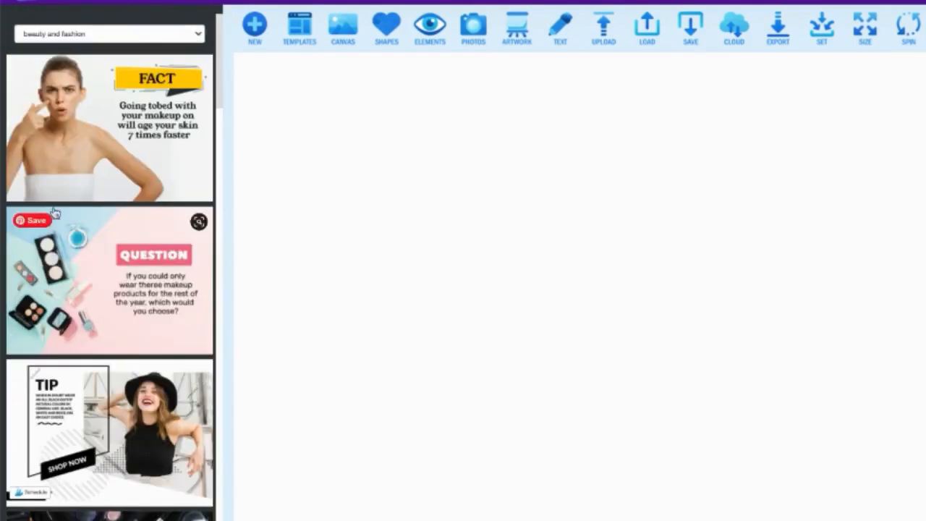
Switch the templates to the home and garden category and look through its designs.
left_click(193, 35)
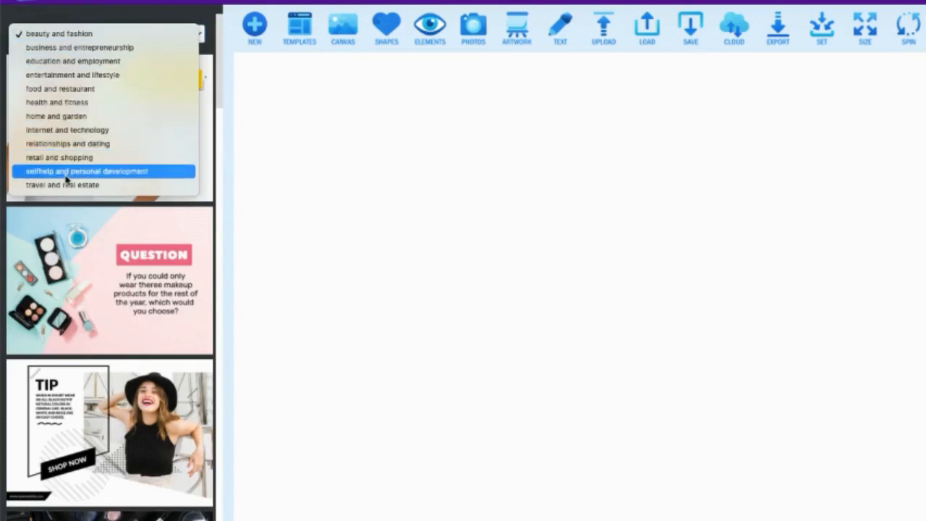
left_click(75, 121)
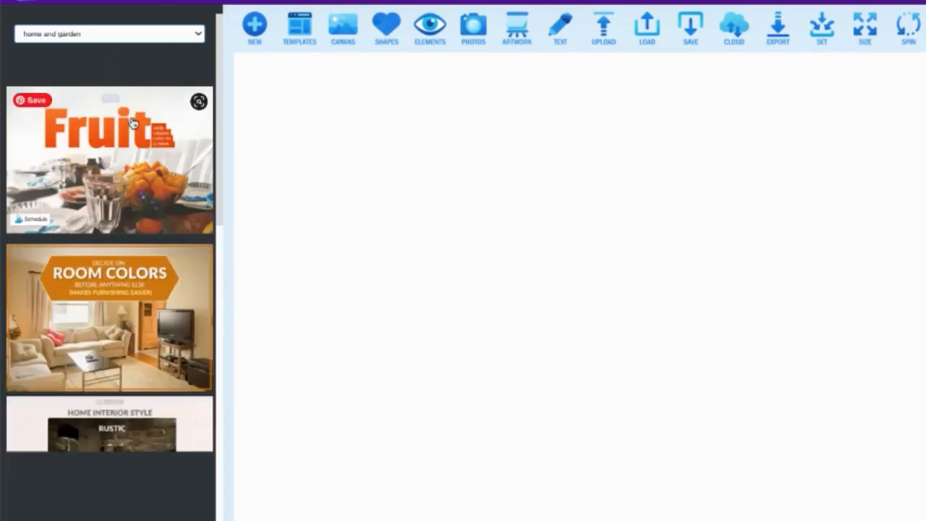
scroll(152, 175, "down", 10)
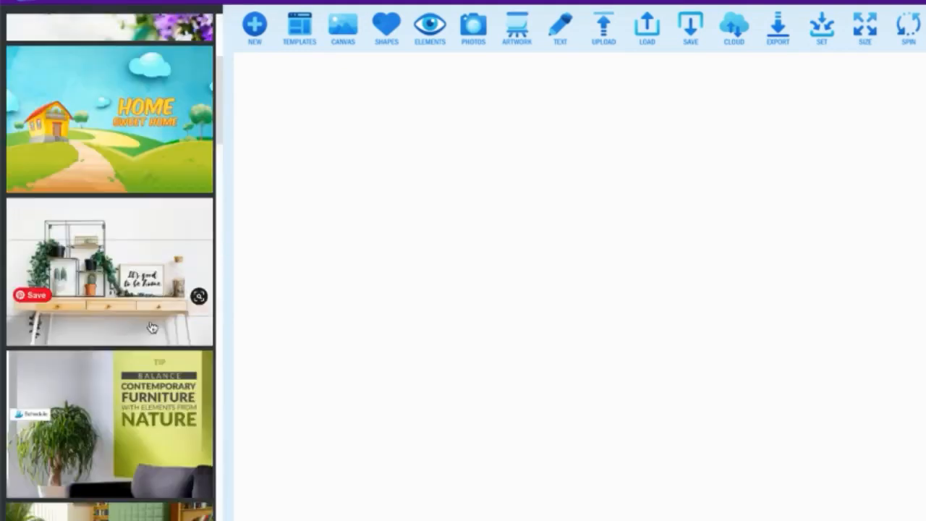
scroll(152, 327, "down", 5)
scroll(148, 391, "down", 3)
scroll(145, 388, "up", 20)
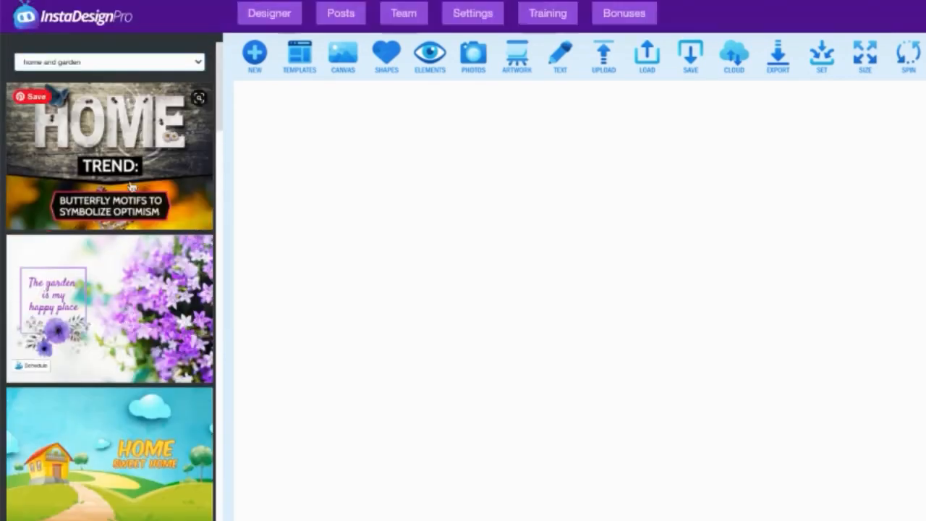
Load the teal "Free Online Masterclasses" template from the internet and technology category.
left_click(131, 64)
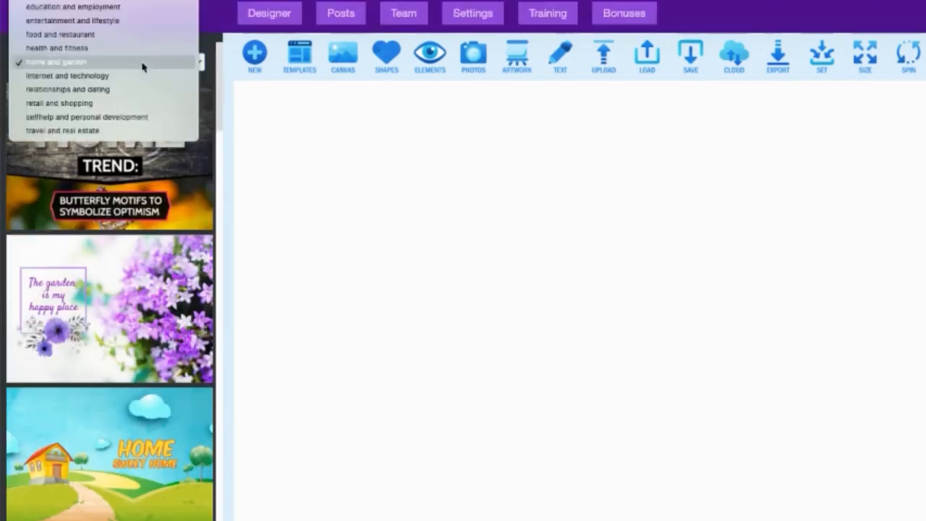
left_click(81, 77)
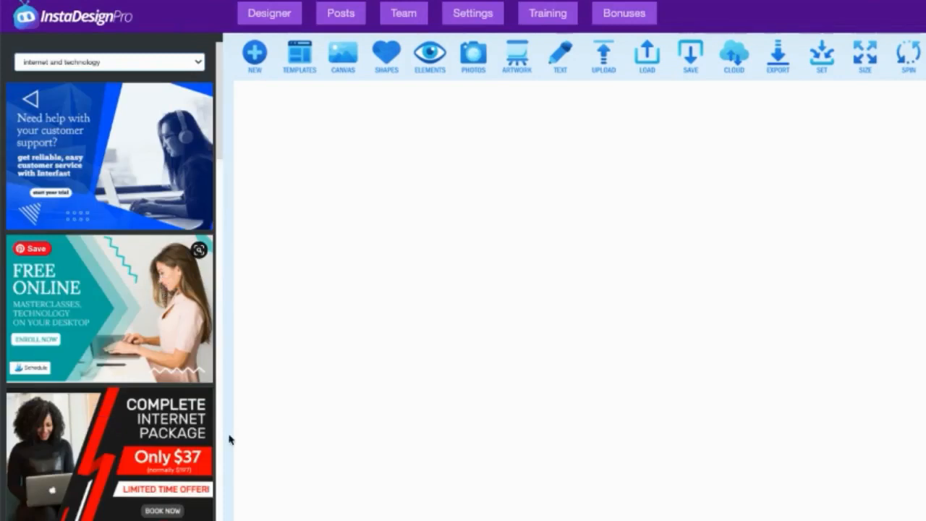
left_click(102, 283)
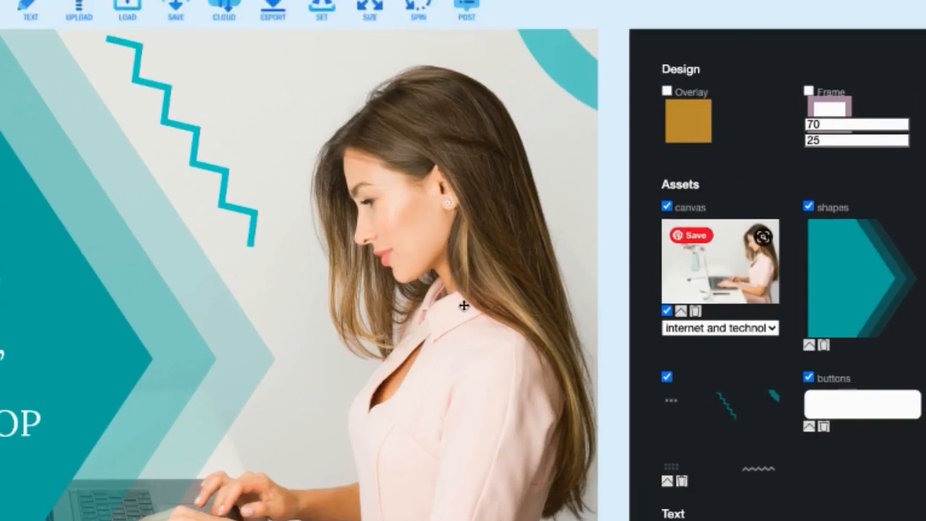
Hide the template's canvas photo and add the internet and technology cutout photo of the seated woman in grey holding a laptop.
left_click(666, 208)
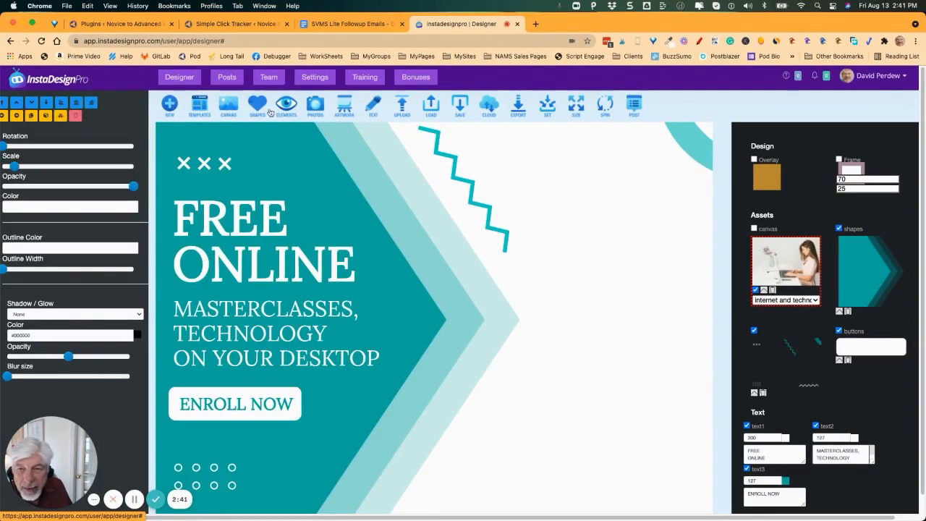
left_click(317, 108)
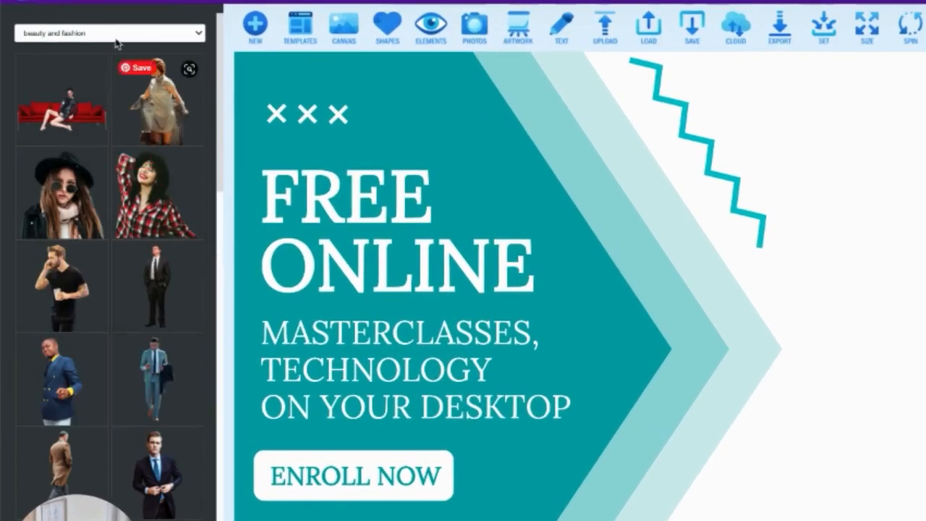
left_click(115, 34)
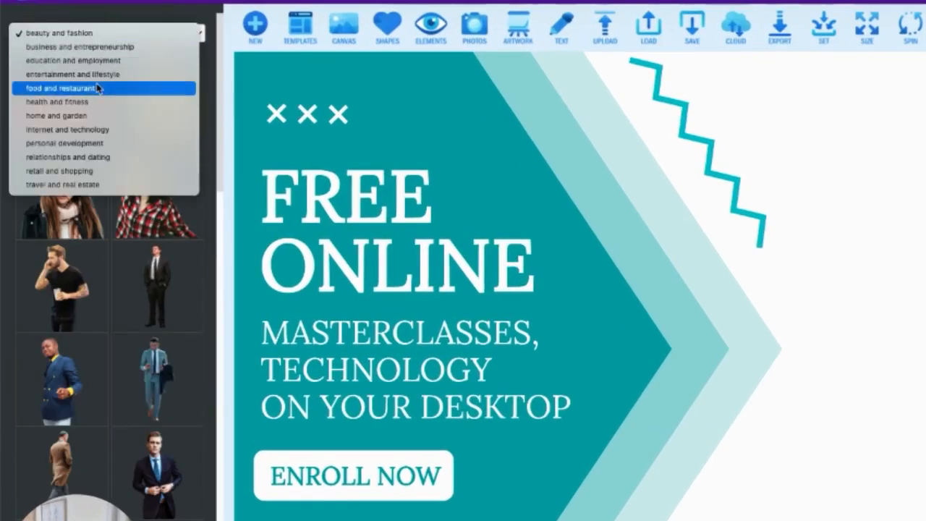
left_click(93, 130)
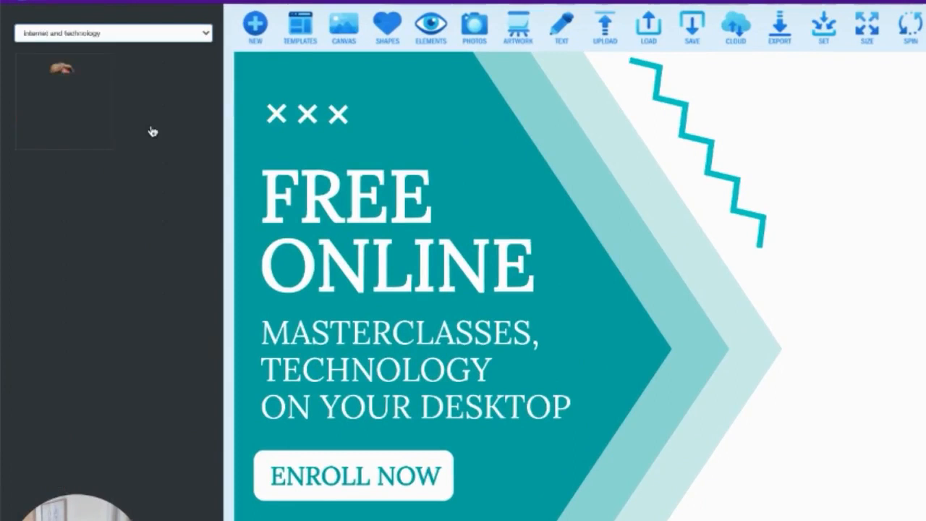
scroll(140, 234, "down", 3)
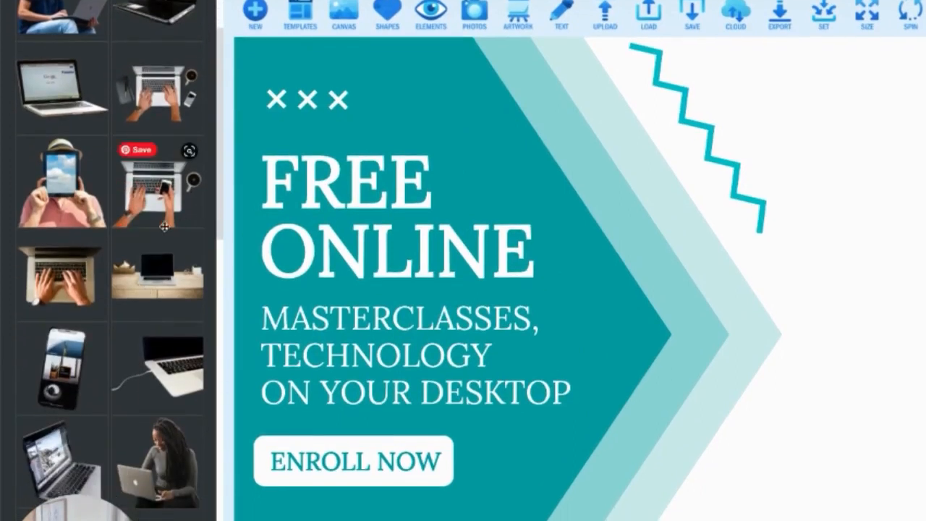
scroll(143, 362, "down", 3)
scroll(144, 362, "down", 2)
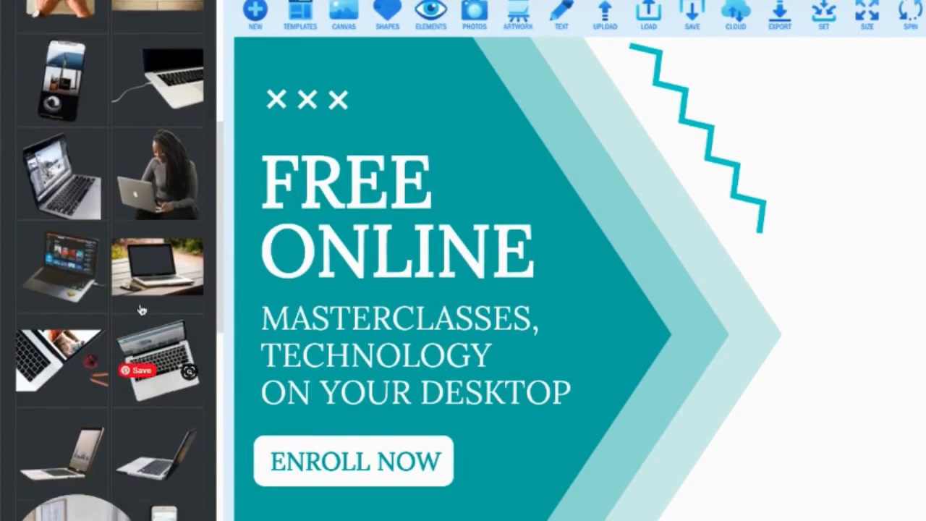
left_click(152, 177)
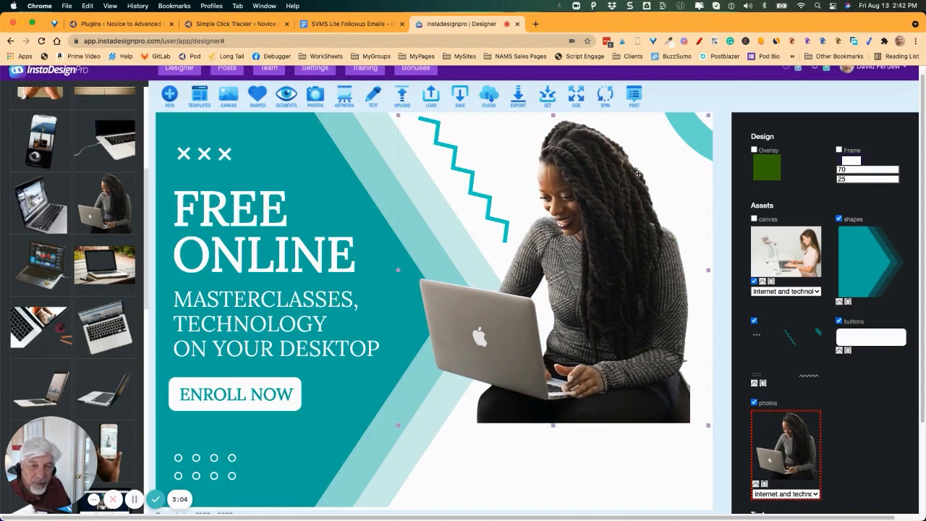
Move the woman cutout to the canvas's right edge and enlarge it until the laptop overlaps the teal arrow shape.
left_click_drag(611, 234, 627, 238)
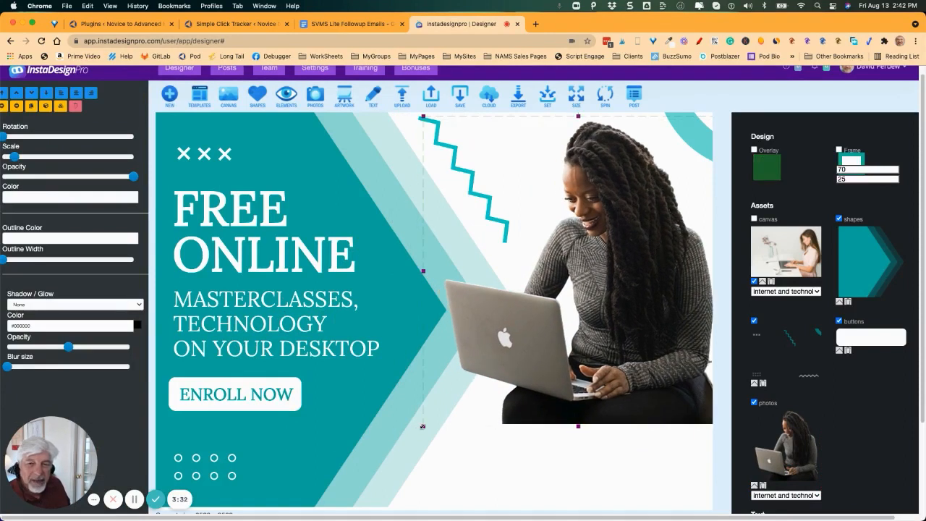
left_click_drag(422, 426, 341, 518)
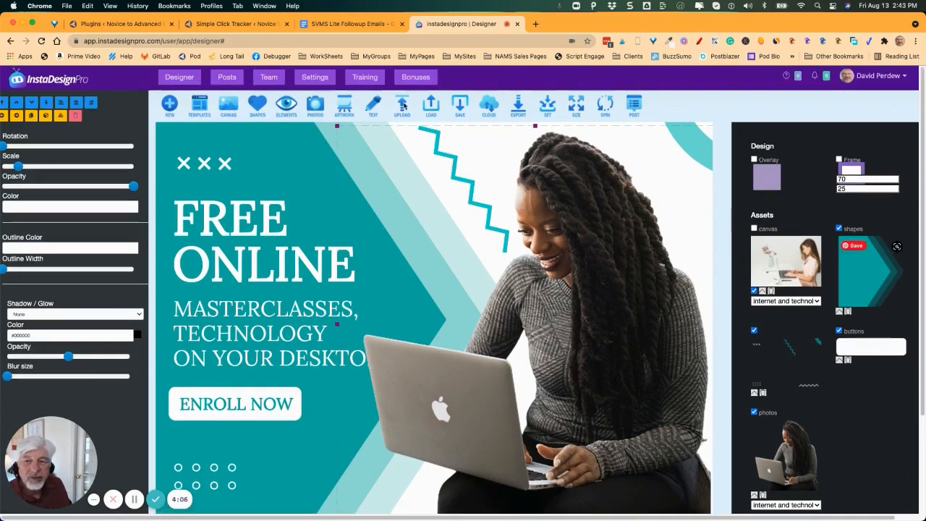
Browse the characters category of the elements library and the beauty and fashion artwork.
left_click(286, 106)
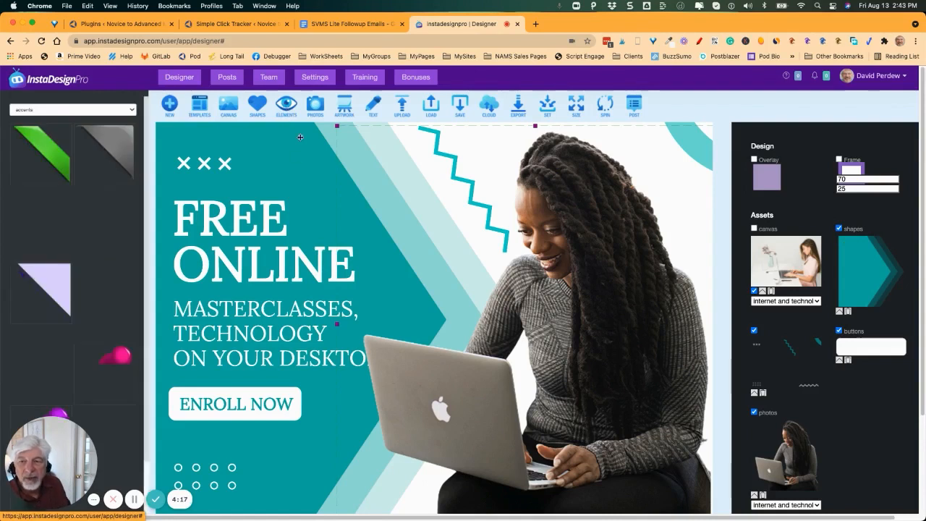
left_click(132, 110)
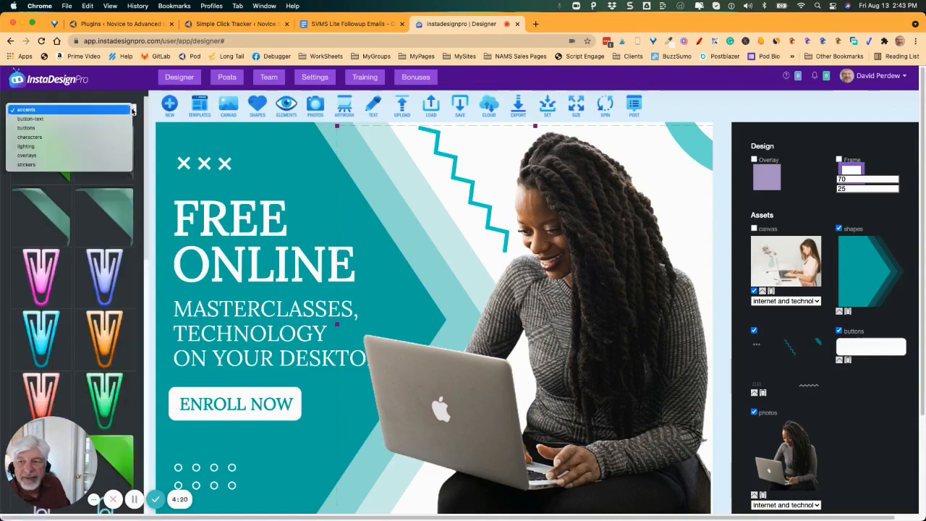
left_click(39, 138)
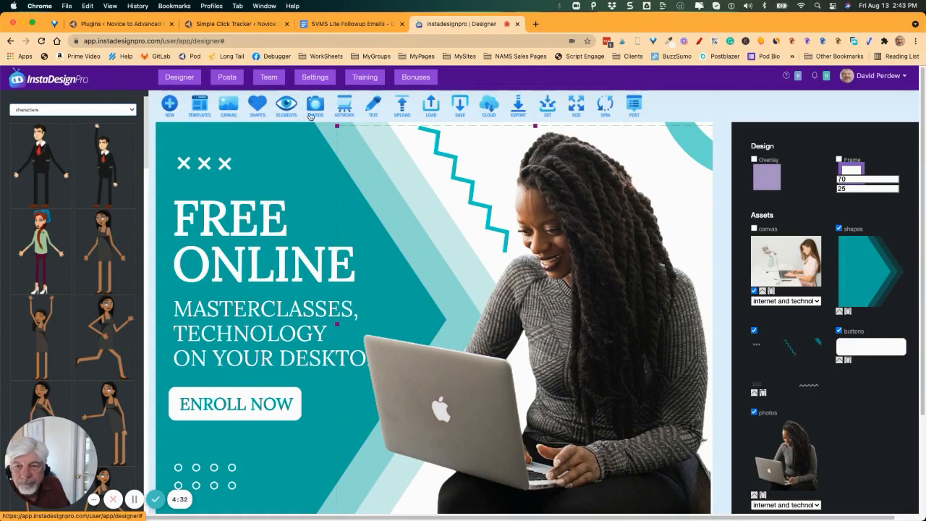
left_click(345, 118)
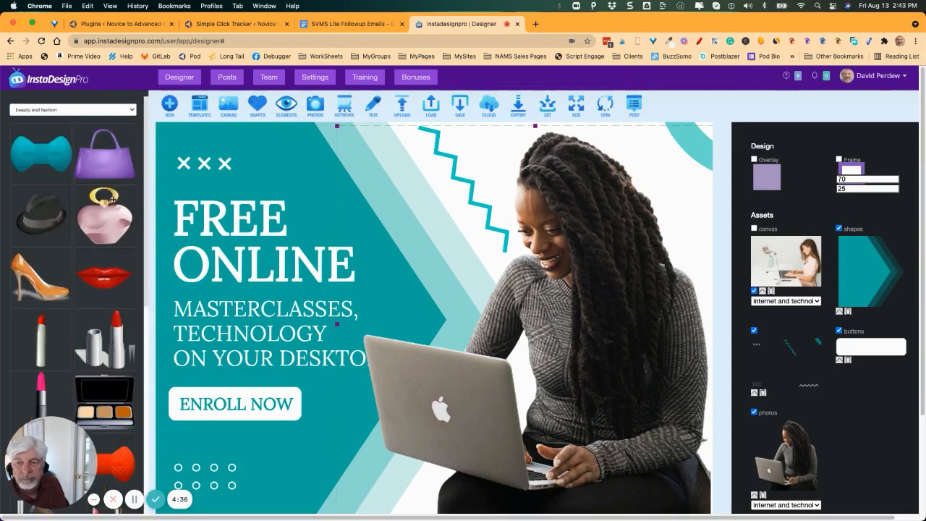
scroll(109, 209, "down", 8)
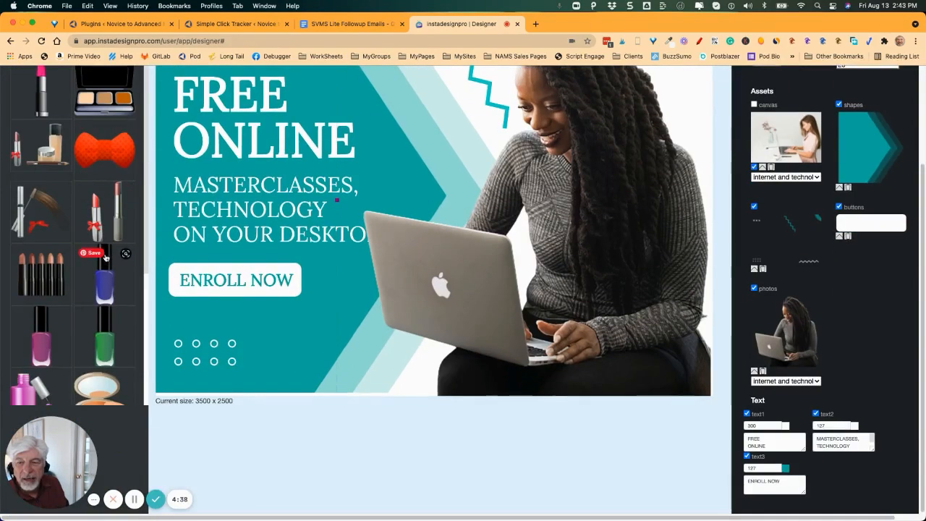
scroll(104, 256, "up", 10)
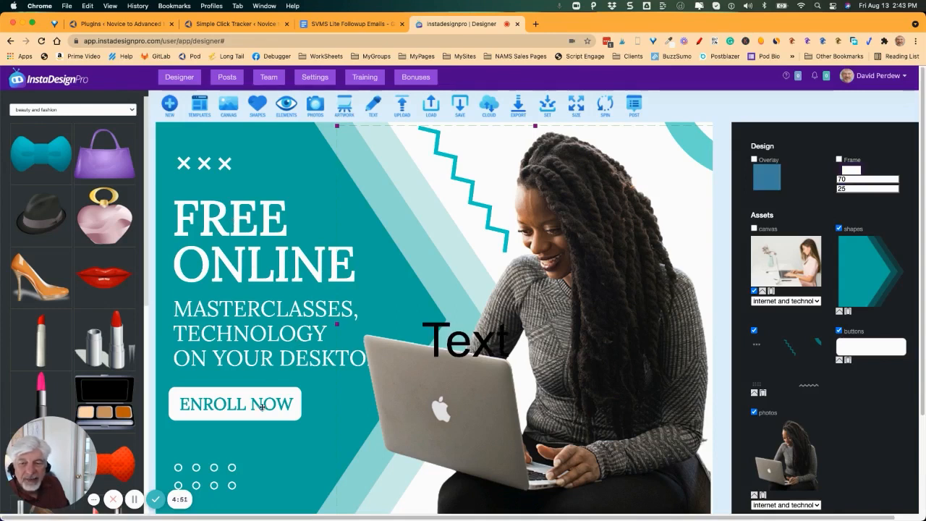
Rotate the FREE ONLINE heading clockwise to a slant and shift it toward the right side of the teal shape.
left_click(255, 261)
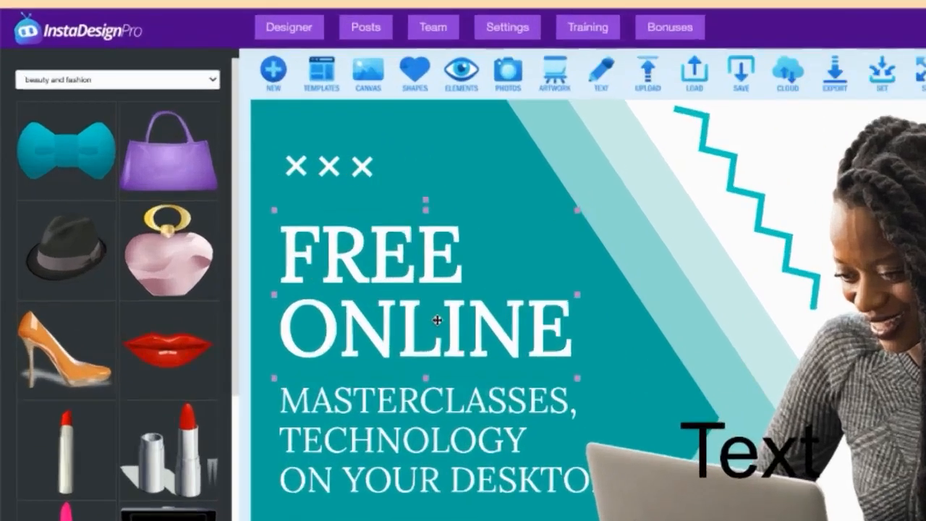
left_click(266, 262)
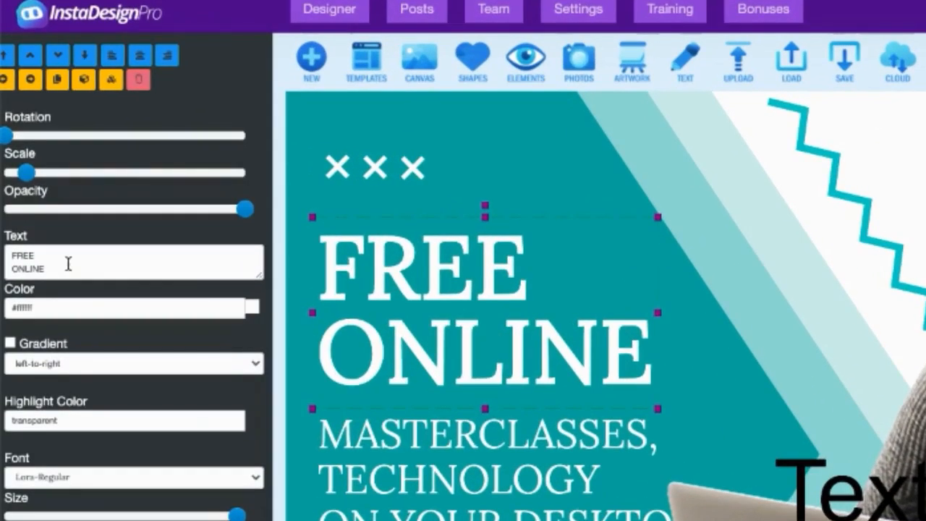
left_click(65, 266)
key("ctrl+a")
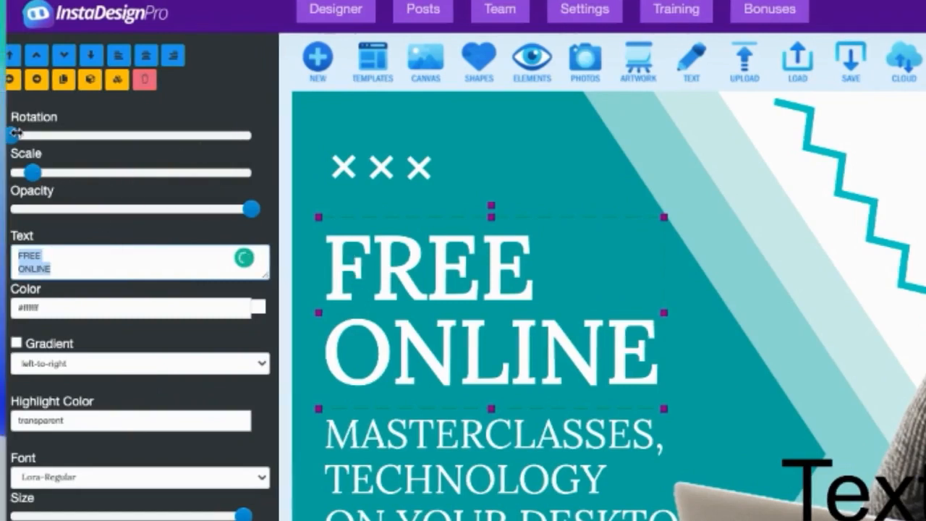
mouse_move(20, 135)
left_mouse_down()
mouse_move(52, 145)
mouse_move(36, 141)
left_mouse_up()
left_click_drag(378, 284, 512, 206)
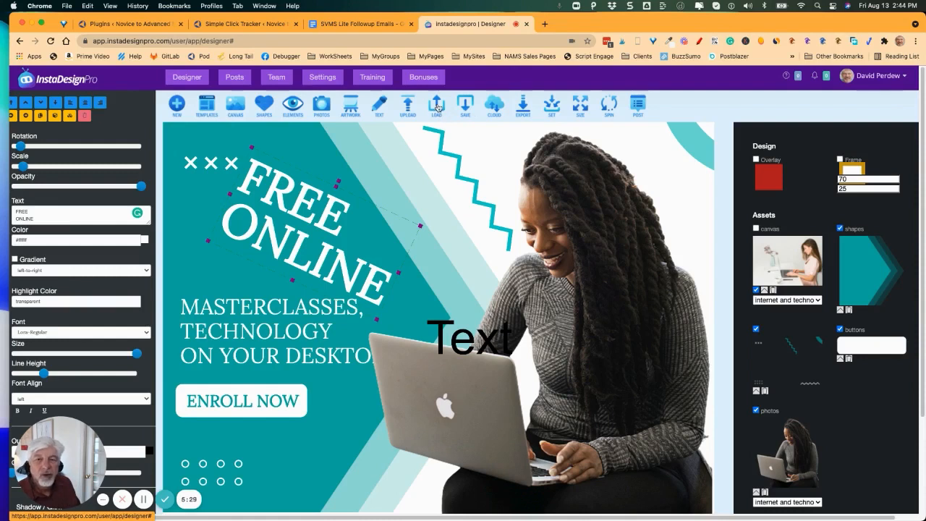
Load the saved design "SVMS Lite Giveaway 1200px Twitter.zip" from the InstaDesignPro folder inside Photos.
left_click(446, 123)
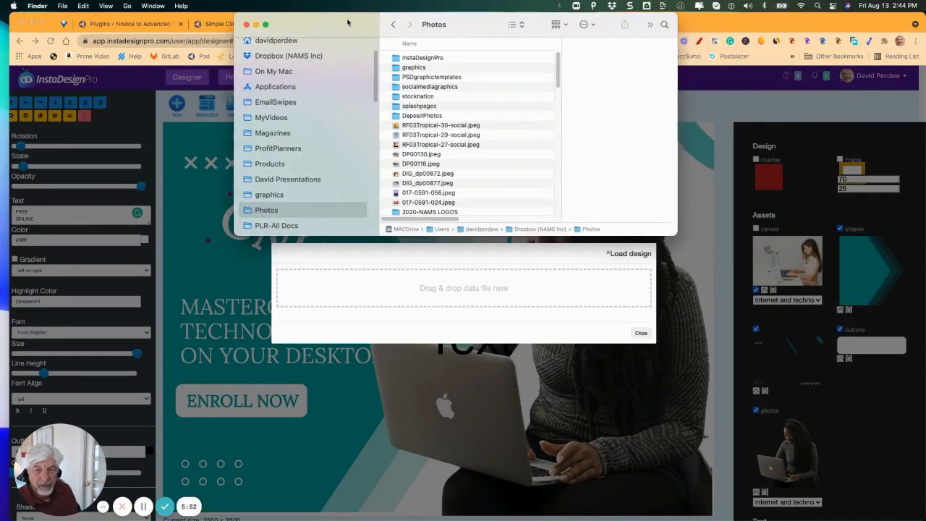
left_click(412, 58)
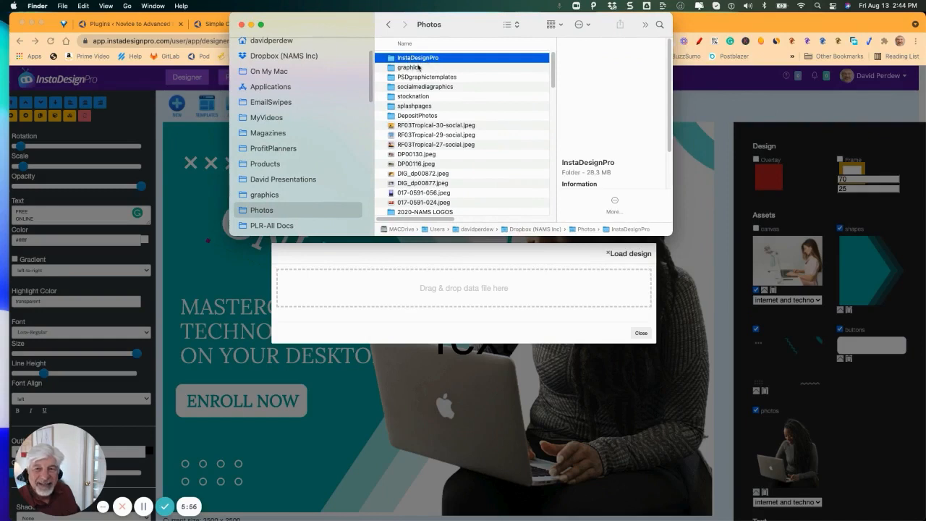
double_click(422, 59)
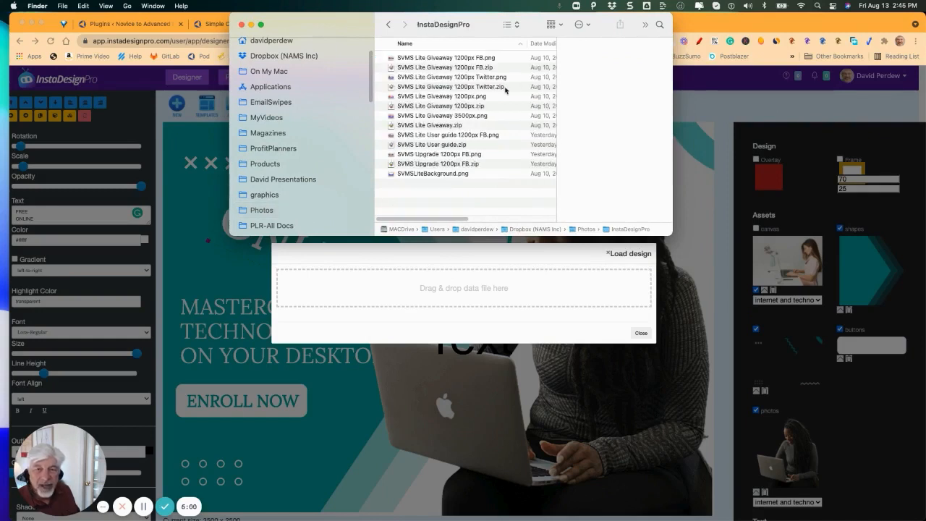
left_click(423, 87)
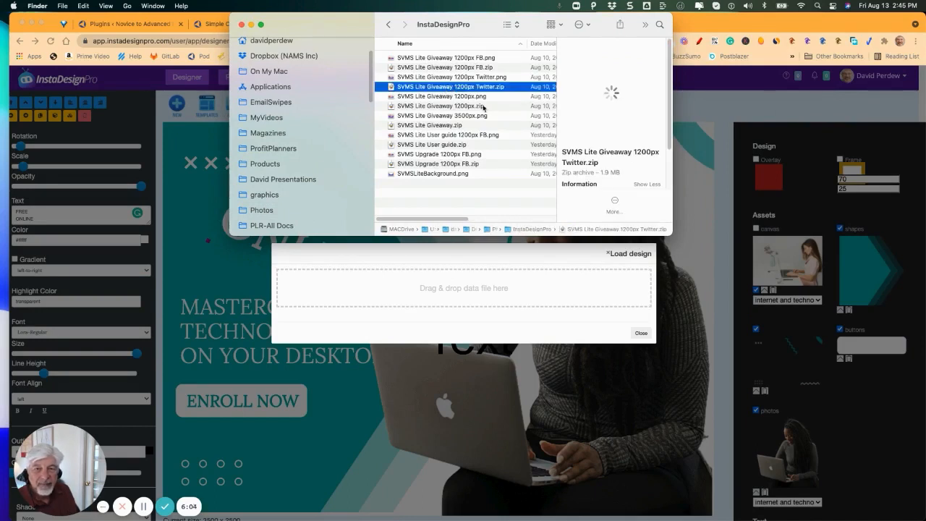
left_click_drag(448, 86, 455, 250)
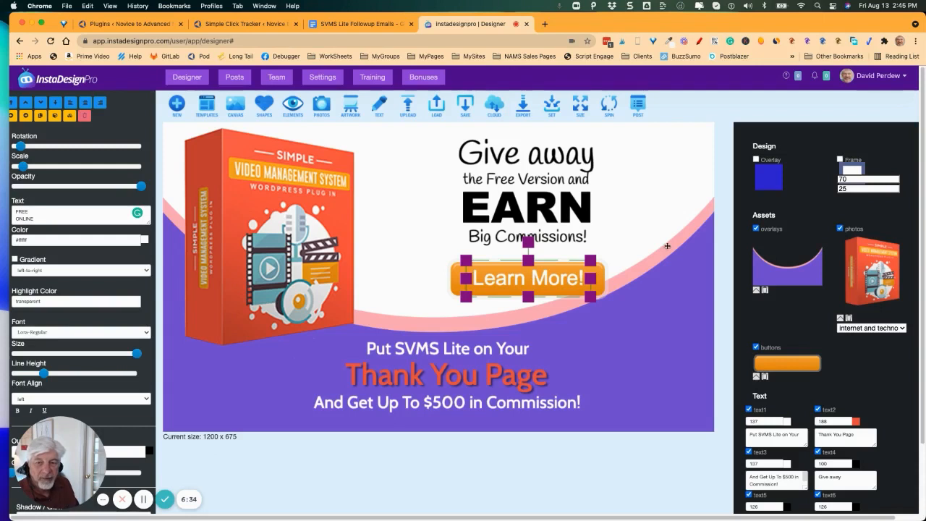
Spin only the buttons of the design and apply the variation with the green Learn More! button.
left_click(609, 107)
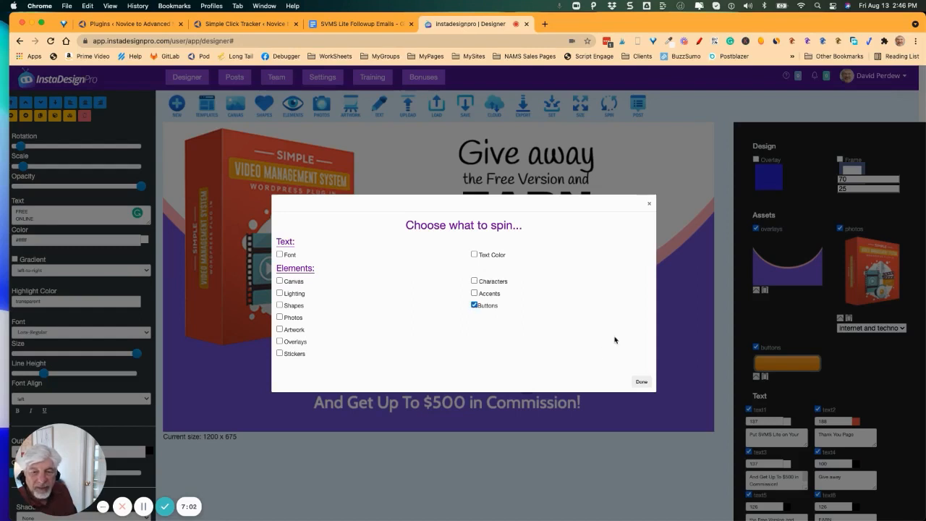
left_click(642, 382)
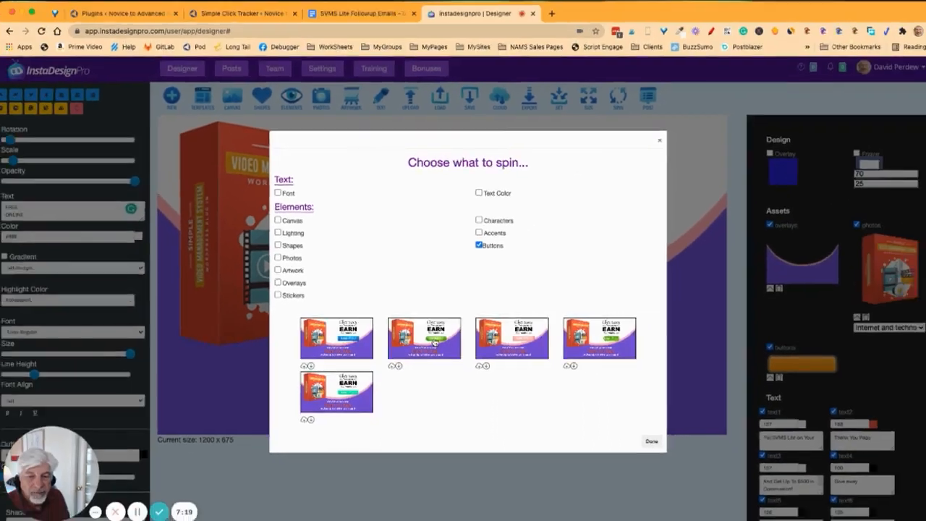
left_click(768, 478)
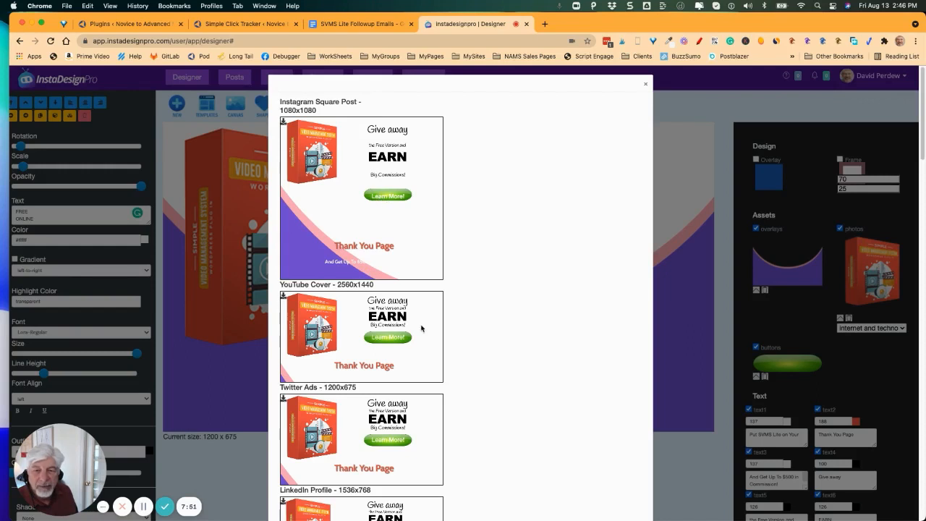
Look through the resized versions for the different platforms and load the Instagram Square Post 1080x1080 version onto the canvas.
scroll(413, 401, "down", 1)
scroll(410, 403, "down", 5)
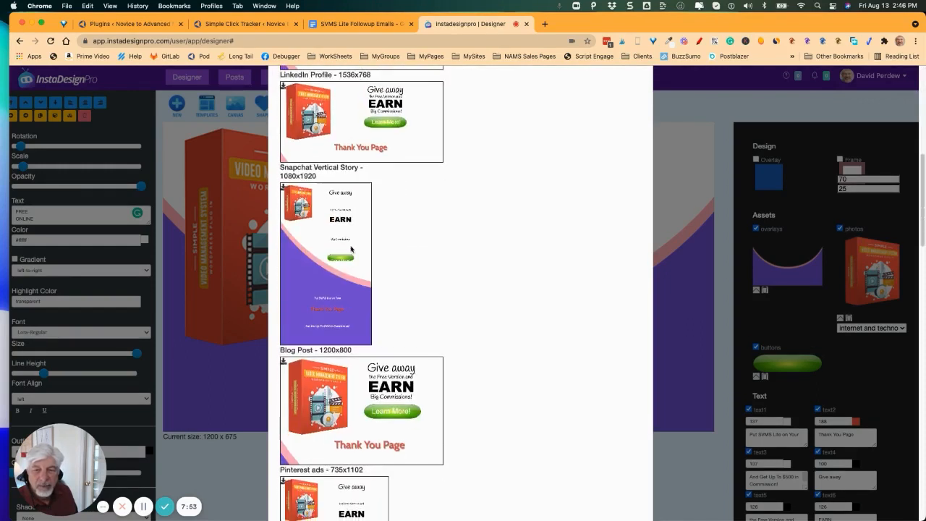
scroll(345, 294, "down", 15)
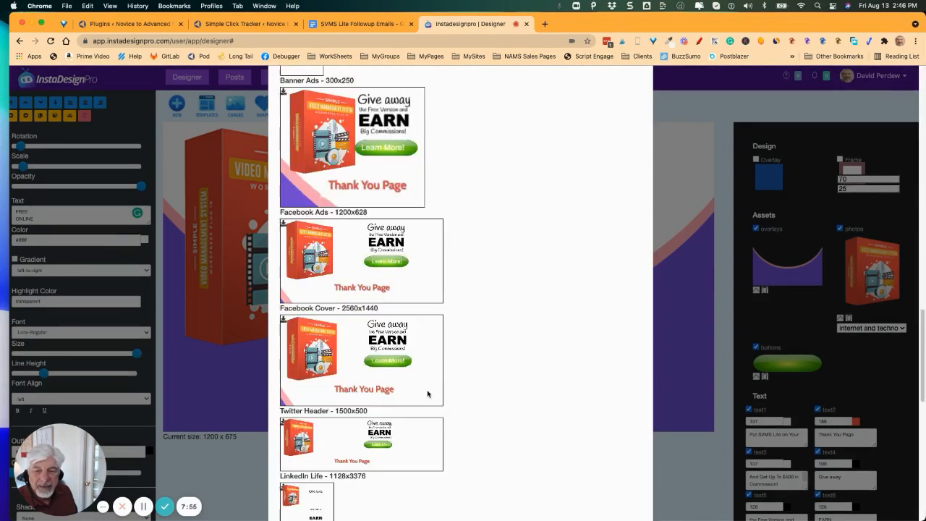
scroll(477, 398, "down", 2)
scroll(482, 399, "up", 6)
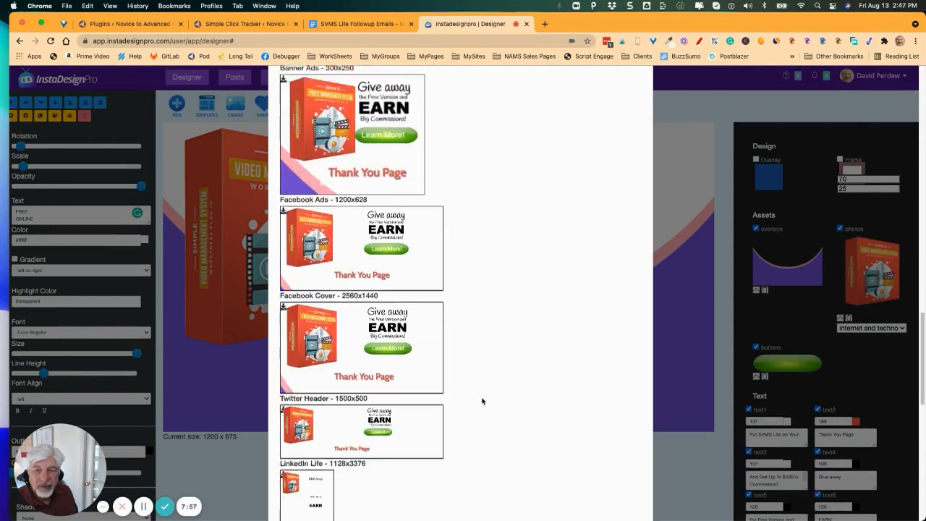
scroll(481, 400, "up", 4)
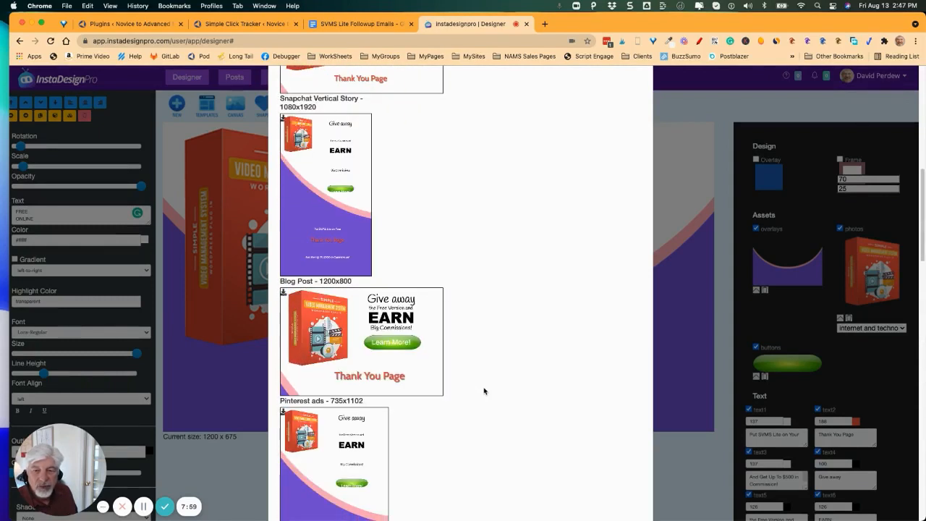
scroll(483, 390, "up", 10)
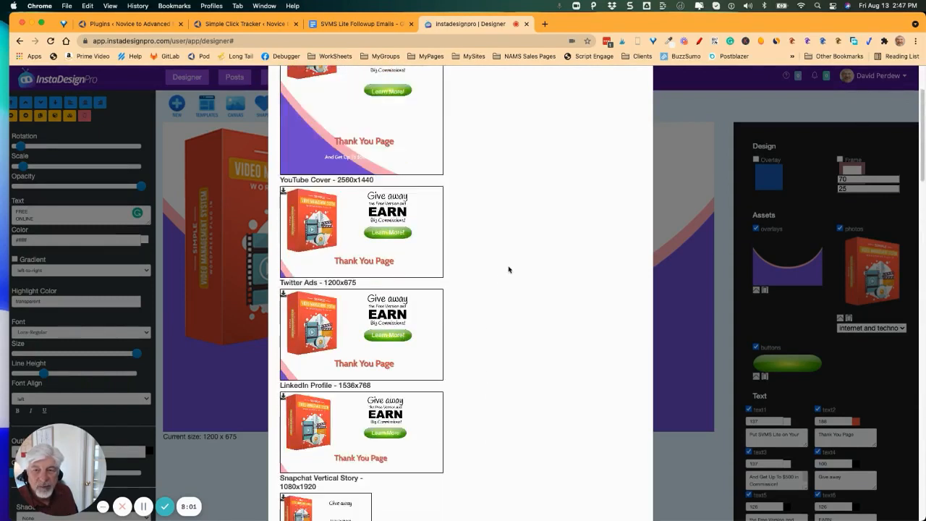
left_click(353, 200)
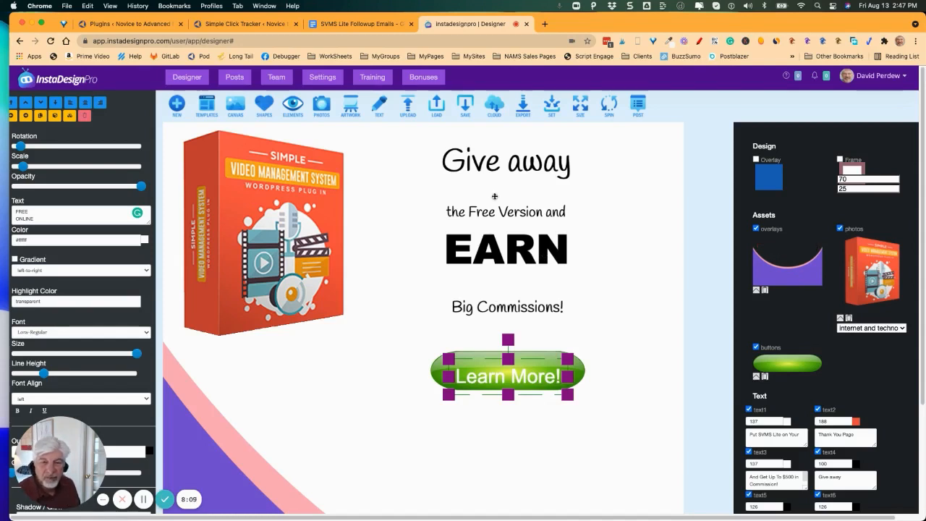
Enlarge the Give away, the Free Version and, EARN, and Big Commissions! lines to matching widths and stack them closely together.
mouse_move(523, 166)
left_mouse_down()
mouse_move(519, 194)
mouse_move(519, 180)
left_mouse_up()
left_click_drag(611, 216, 635, 233)
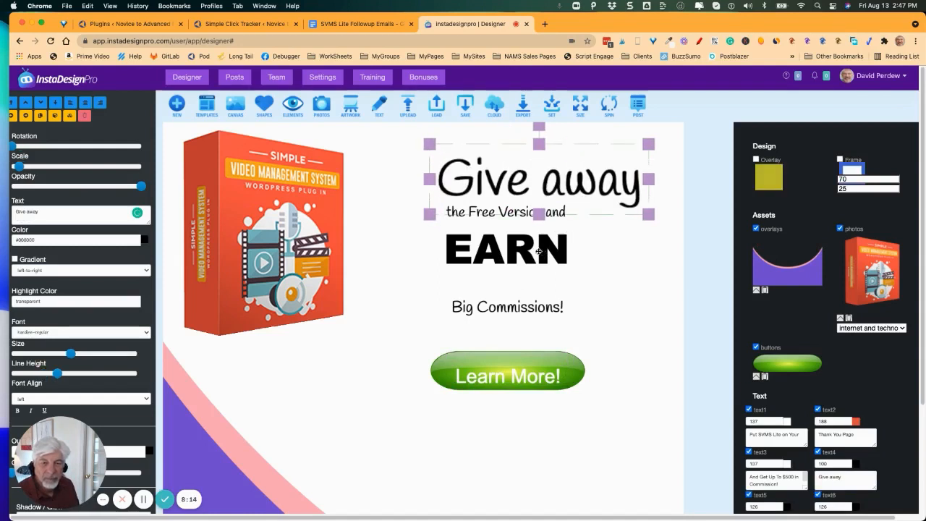
left_click(543, 253)
left_click_drag(575, 281, 647, 315)
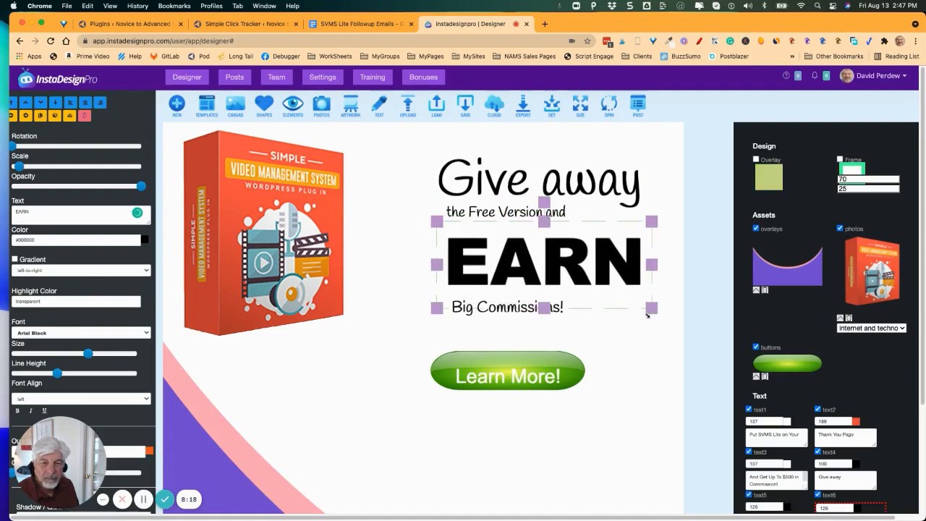
left_click(535, 211)
left_click_drag(572, 226, 647, 240)
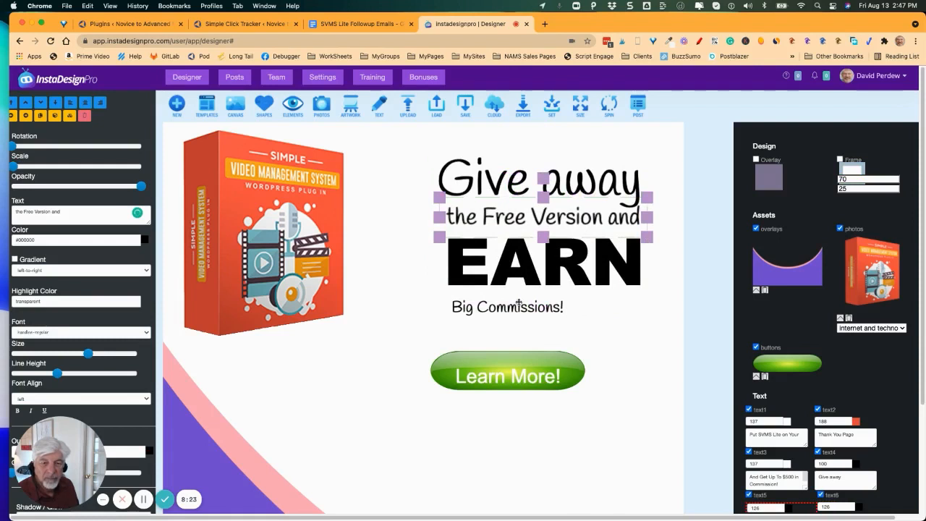
left_click(528, 303)
left_click_drag(633, 287, 652, 280)
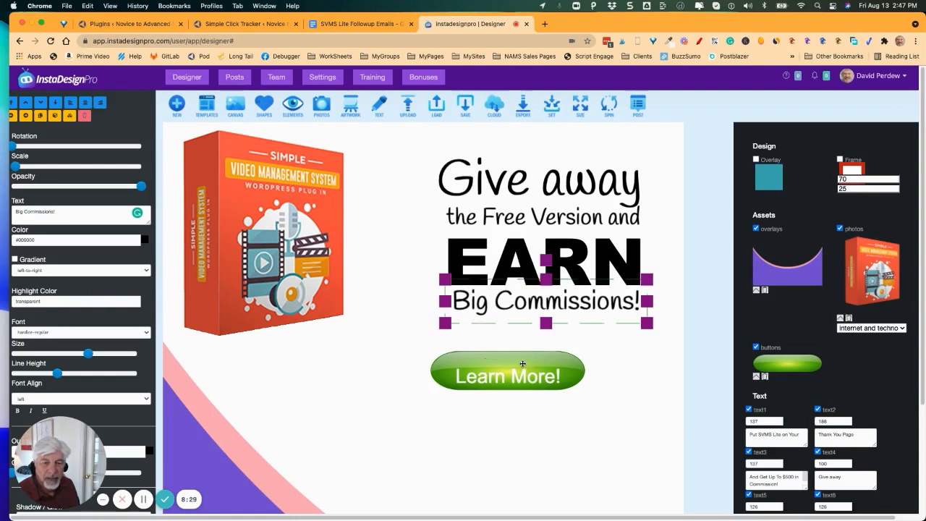
Enlarge the green button and its Learn More! label and place them just below the Big Commissions! line.
left_click(524, 366)
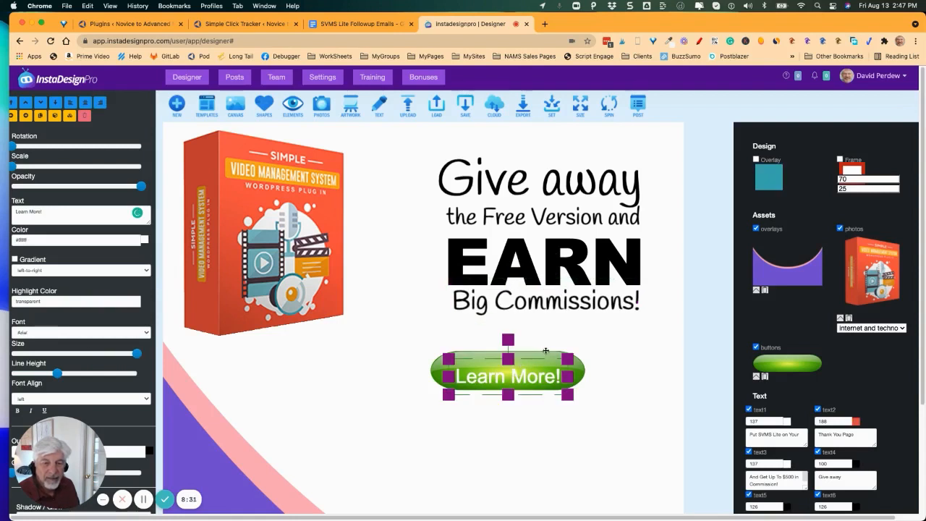
left_click(542, 352)
left_click_drag(592, 346, 633, 343)
left_click(550, 365)
mouse_move(582, 369)
left_mouse_down()
mouse_move(595, 365)
mouse_move(586, 361)
left_mouse_up()
Enlarge the product box image beside the headline text and raise the purple curved overlay so it fills the lower canvas.
left_click(345, 314)
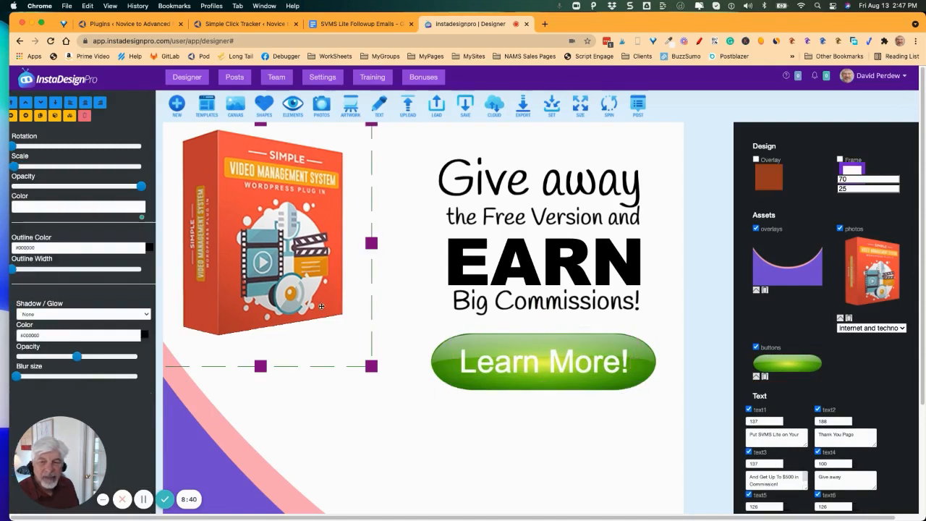
left_click_drag(371, 365, 451, 439)
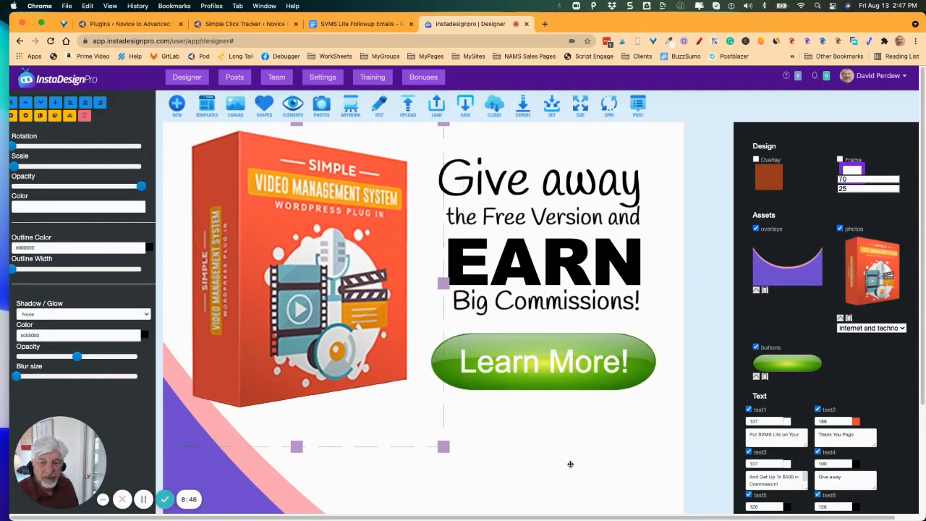
left_click(237, 479)
left_click_drag(252, 465, 270, 251)
Move the Put SVMS Lite on Your line up beneath the product box and enlarge it moderately.
scroll(694, 438, "down", 3)
left_click_drag(423, 391, 416, 345)
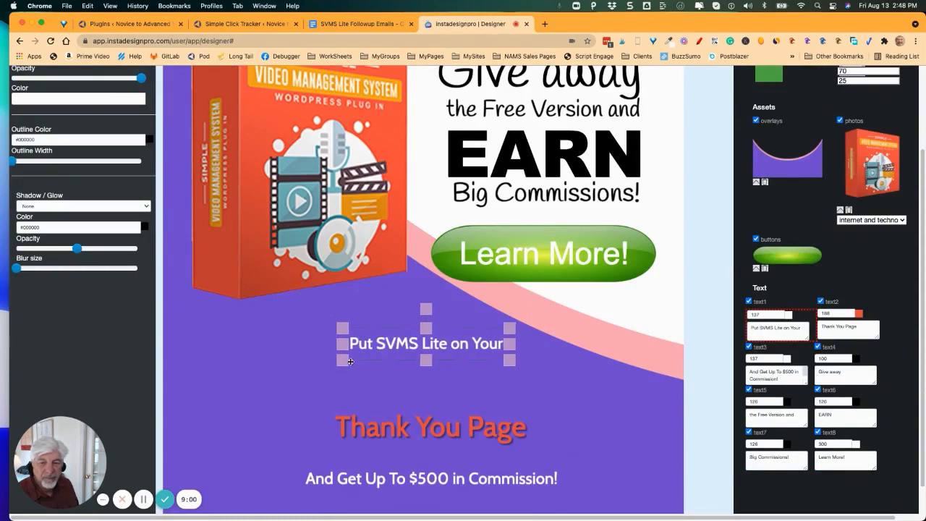
left_click_drag(350, 361, 237, 420)
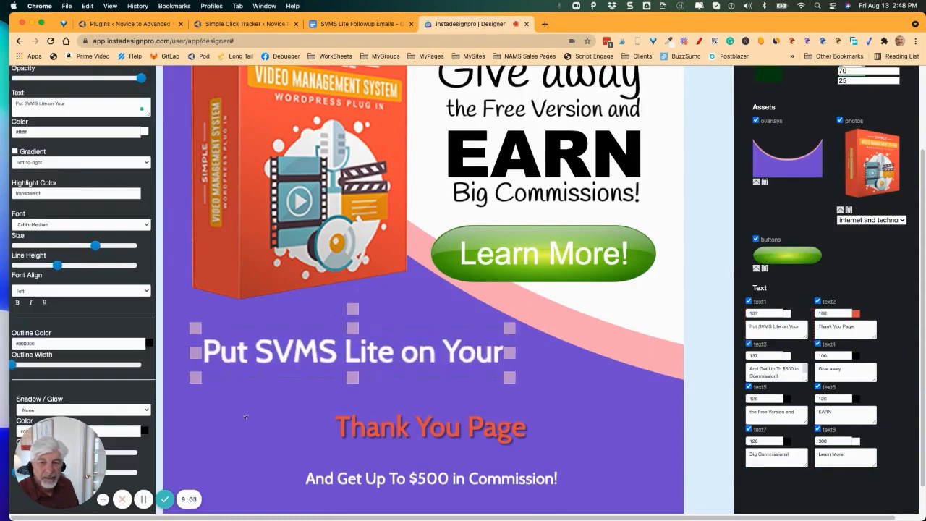
left_click_drag(195, 328, 266, 333)
left_click_drag(351, 359, 401, 343)
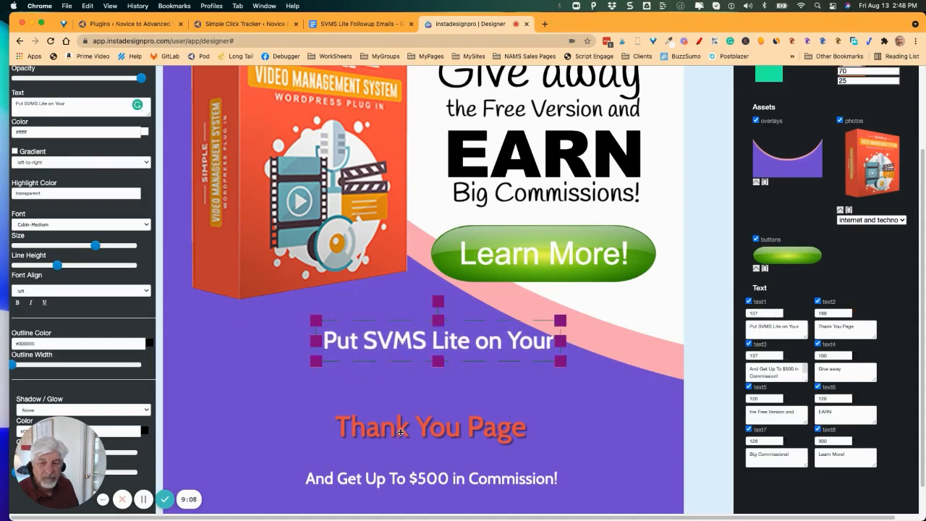
Move Thank You Page up under the Put SVMS Lite on Your line, enlarge it and centre it there.
left_click_drag(418, 436, 432, 391)
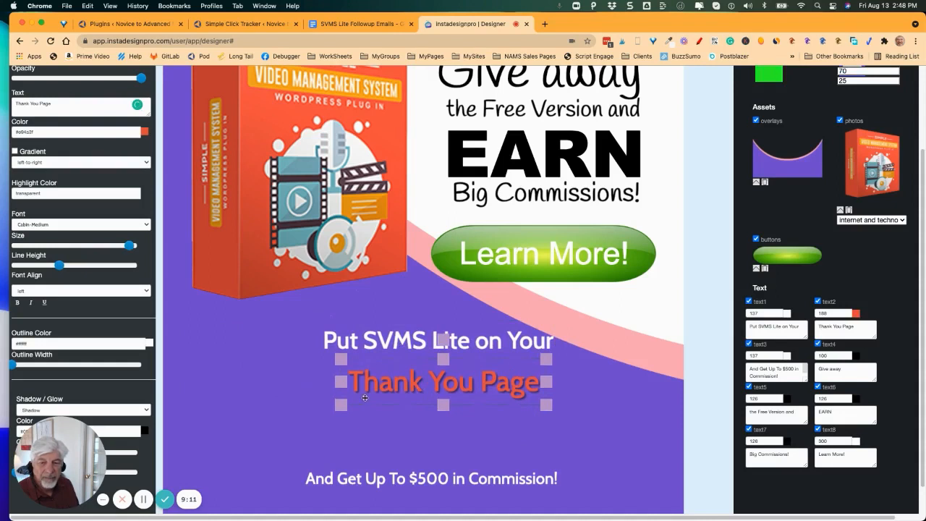
left_click_drag(343, 407, 246, 420)
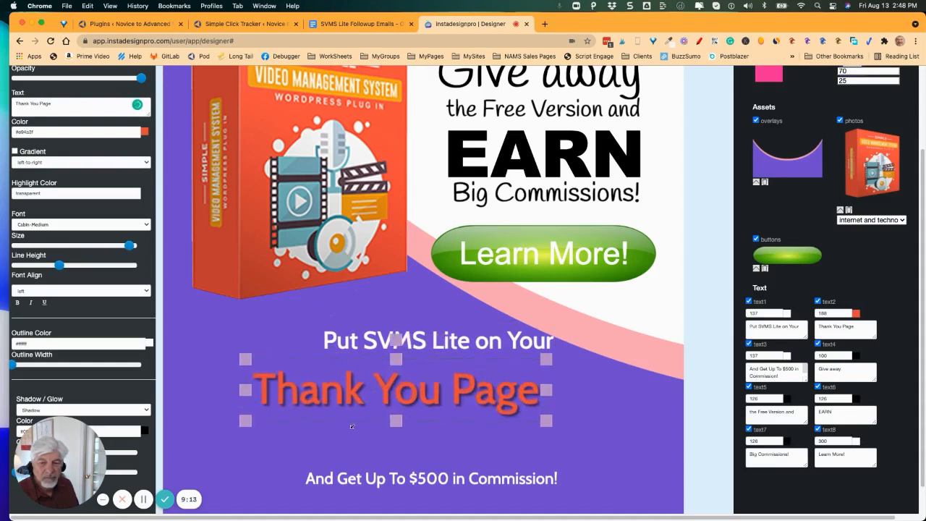
mouse_move(435, 389)
left_mouse_down()
mouse_move(488, 381)
mouse_move(442, 379)
left_mouse_up()
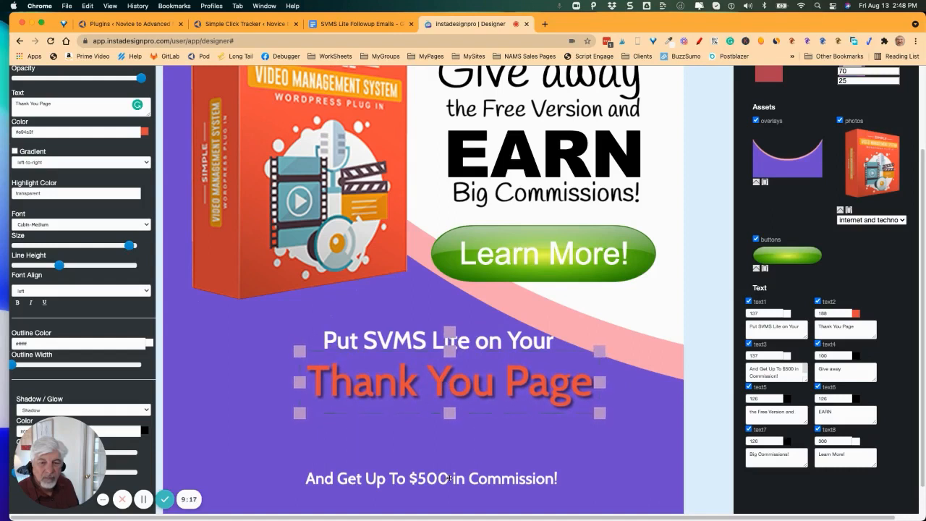
Stack Put SVMS Lite on Your, Thank You Page, and And Get Up To $500 in Commission! closely in the lower purple area.
left_click_drag(432, 478, 490, 404)
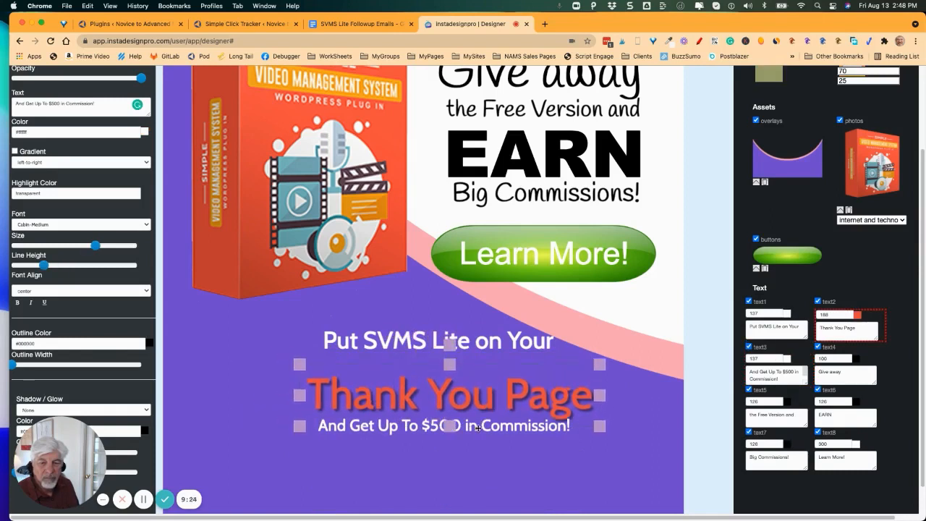
left_click(480, 465)
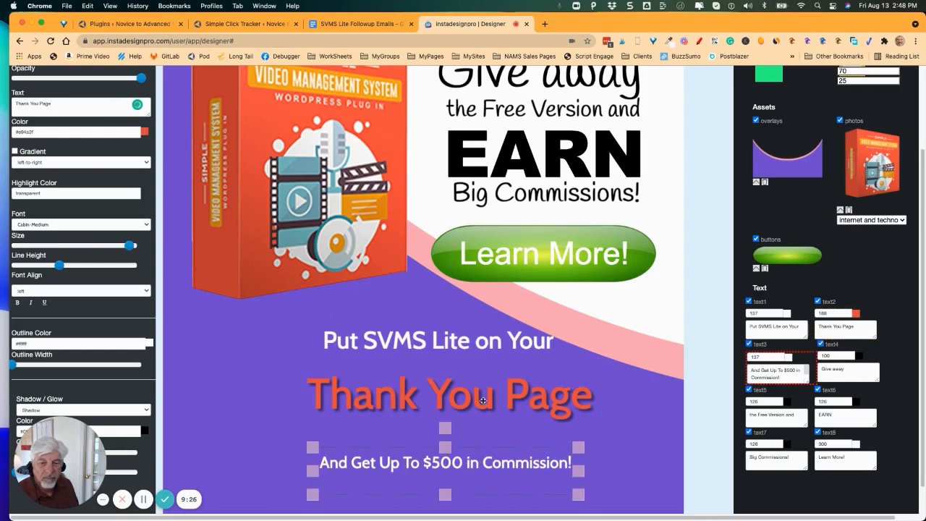
left_click(483, 427)
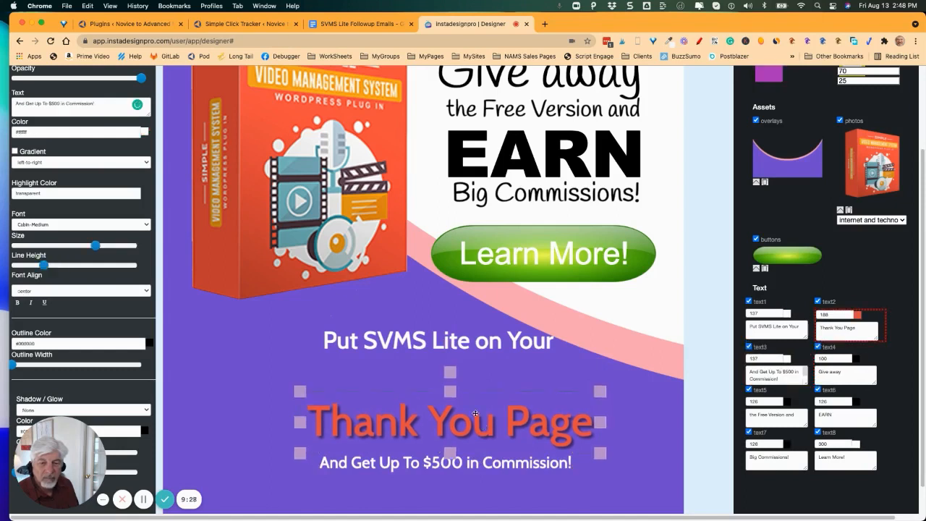
left_click_drag(467, 349, 490, 381)
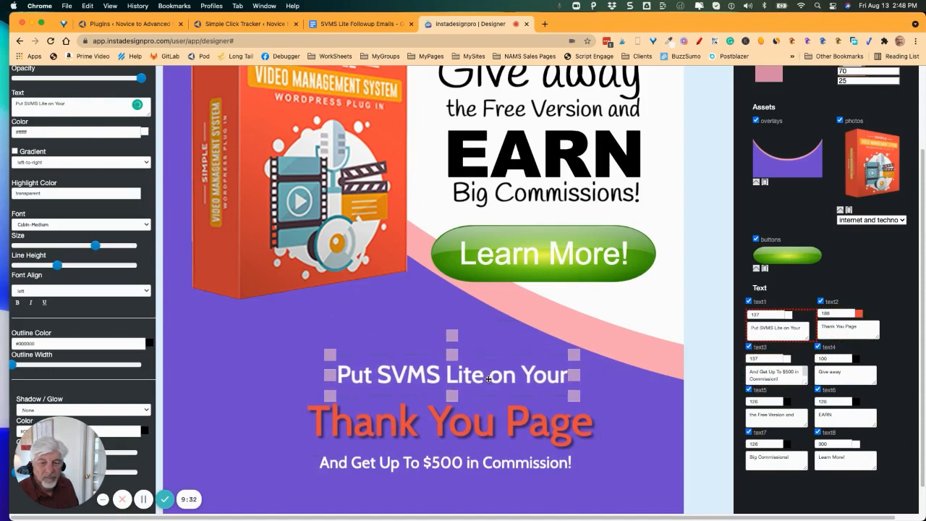
Save the design as a zip archive named "SVMS Lite Giveaway 1080px FB" in the InstaDesignPro folder.
scroll(622, 325, "up", 3)
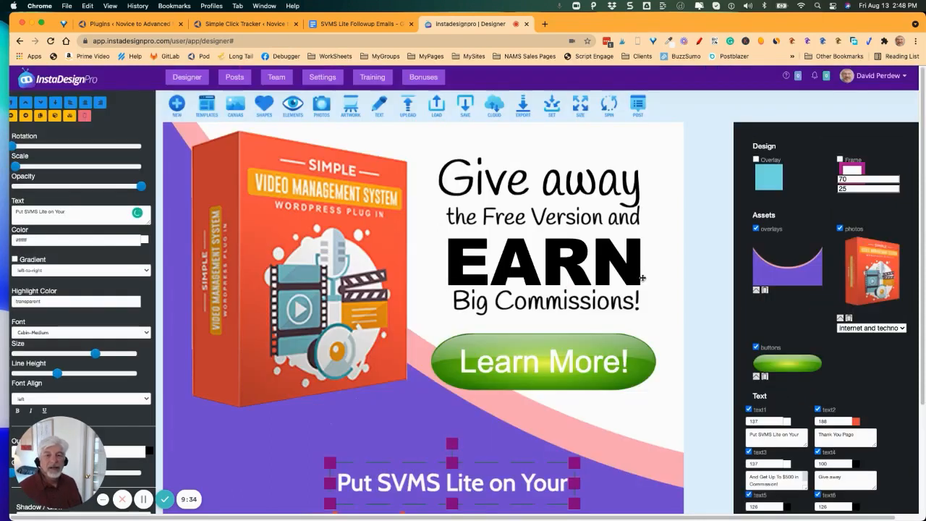
scroll(642, 280, "down", 4)
scroll(645, 294, "up", 4)
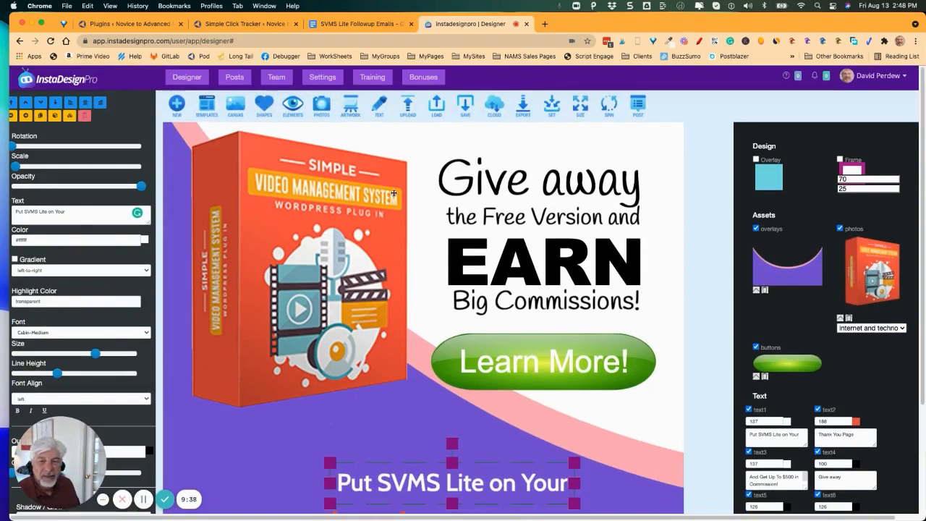
left_click(467, 109)
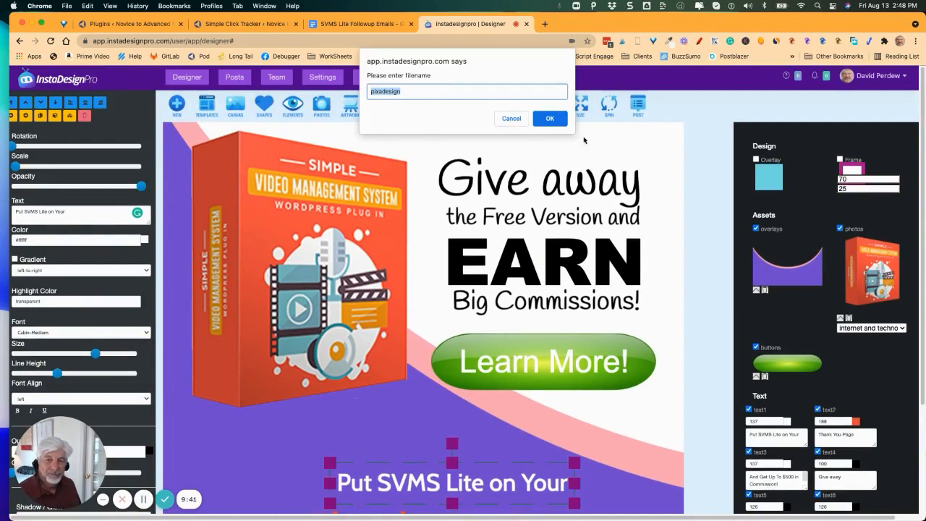
left_click(556, 121)
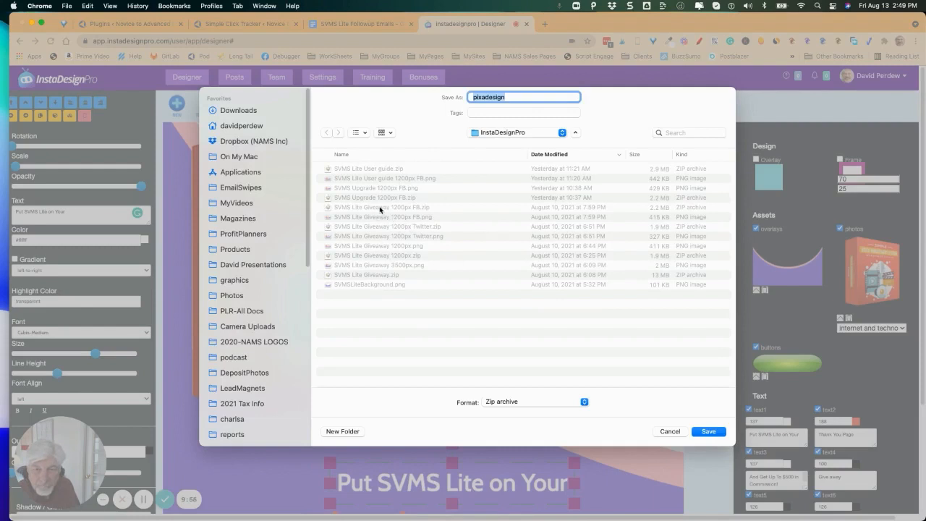
left_click(379, 210)
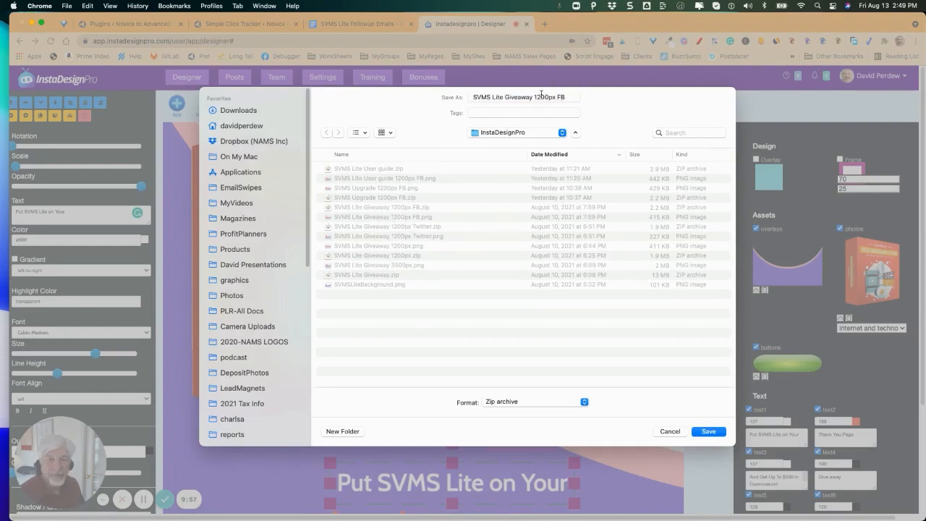
left_click_drag(547, 97, 533, 97)
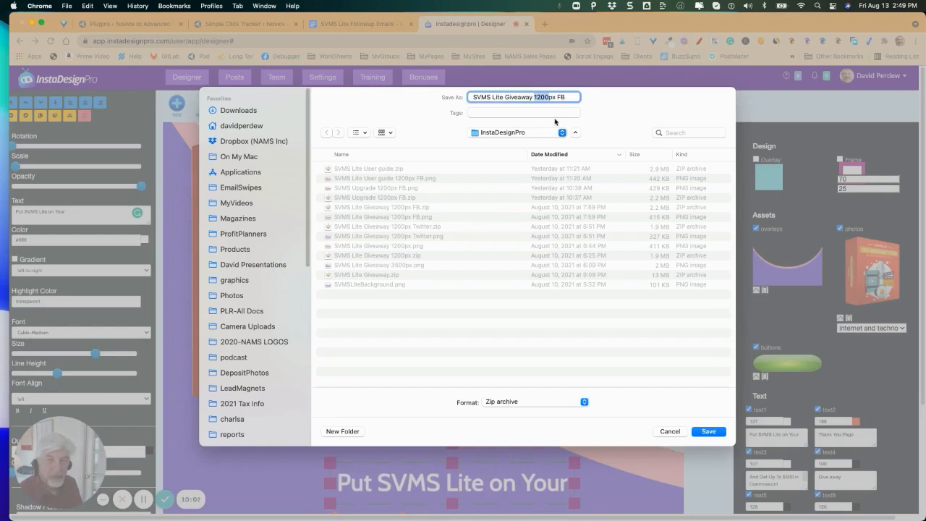
type("1080")
key("Return")
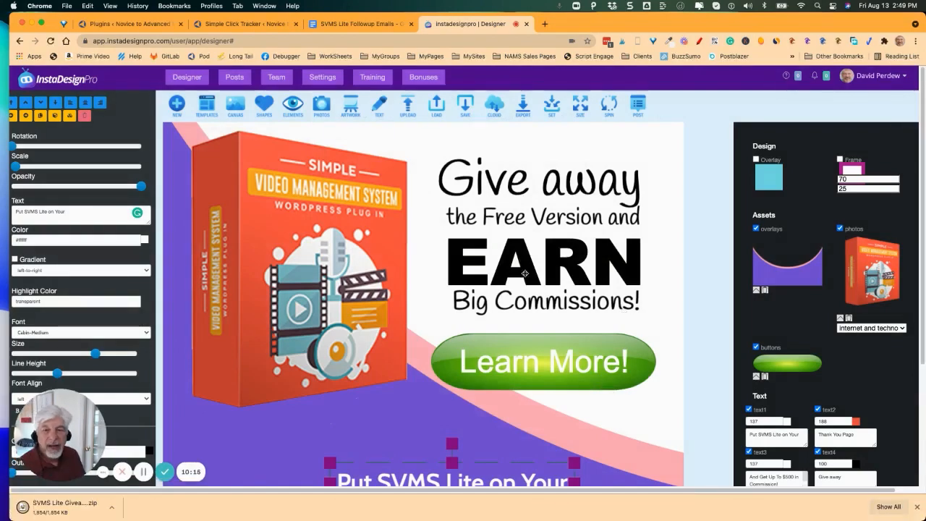
Move the EARN text slightly up so it sits evenly between the Free Version and Big Commissions! lines.
left_click(574, 271)
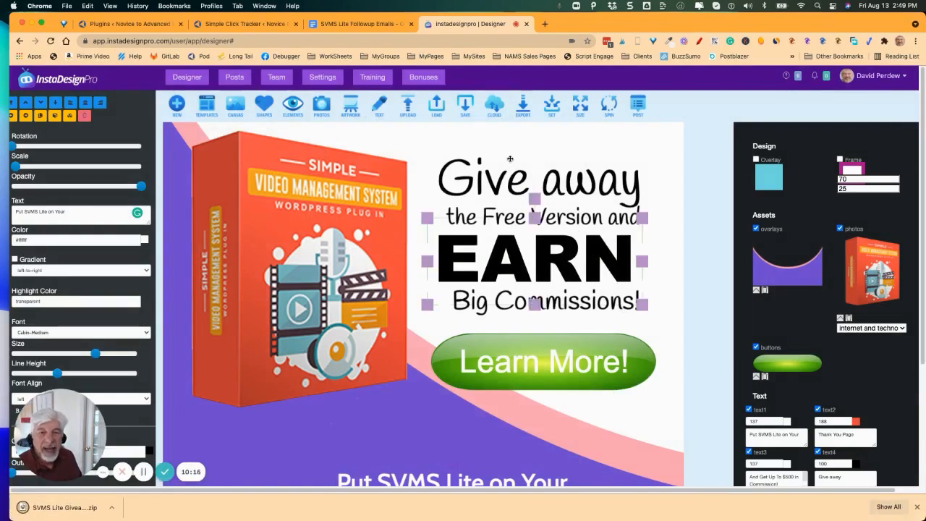
left_click_drag(573, 271, 587, 251)
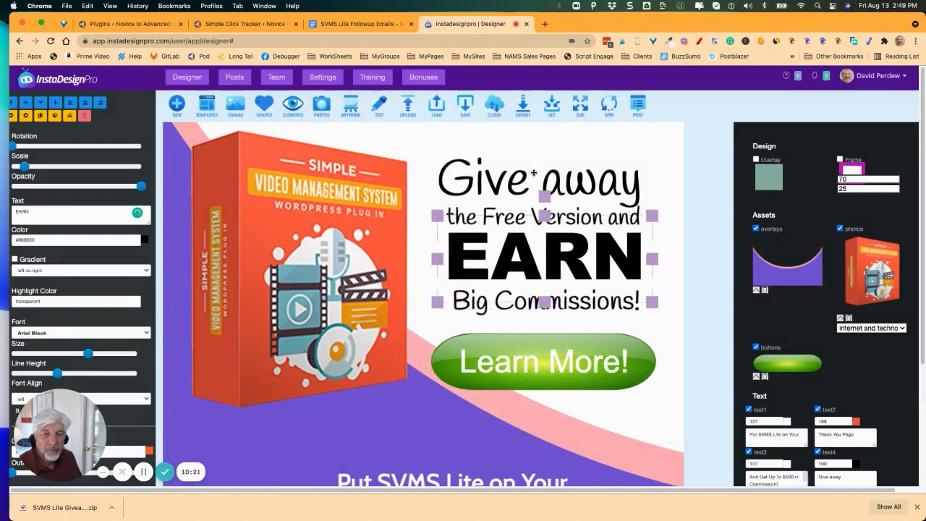
Export the design as a PNG image named "SVMS Lite Giveaway 1080px IG" into the InstaDesignPro folder.
left_click(540, 112)
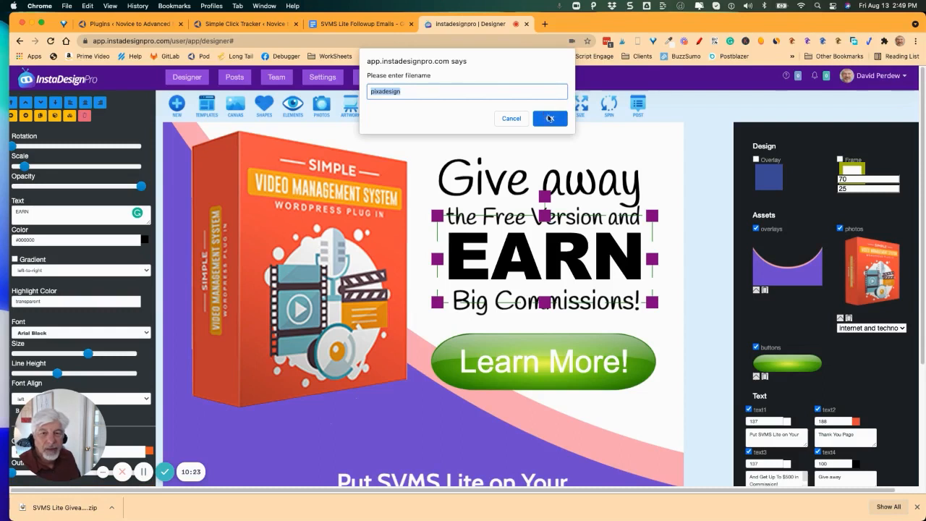
left_click(549, 118)
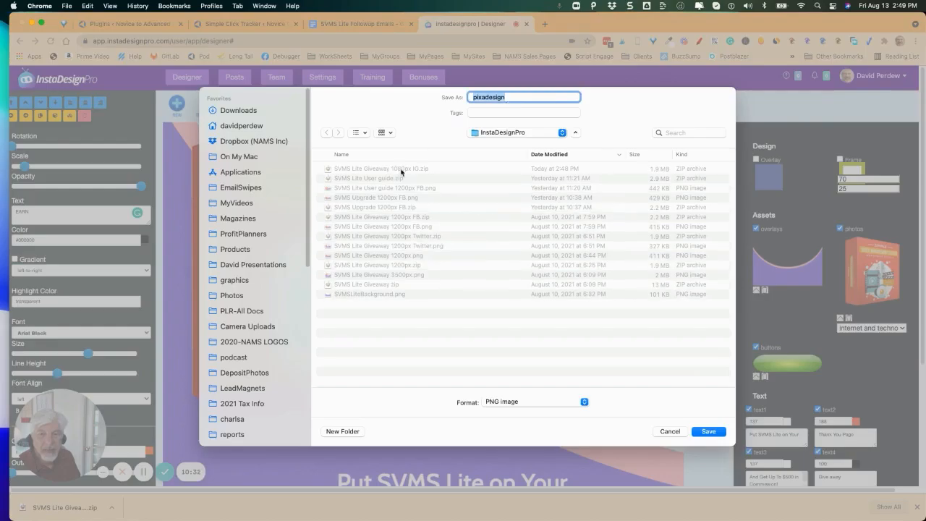
left_click(416, 172)
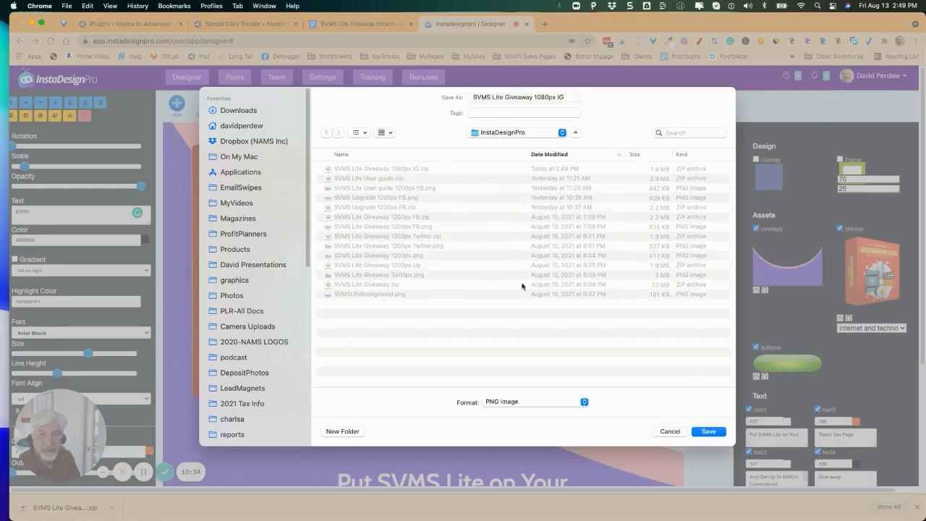
left_click(709, 431)
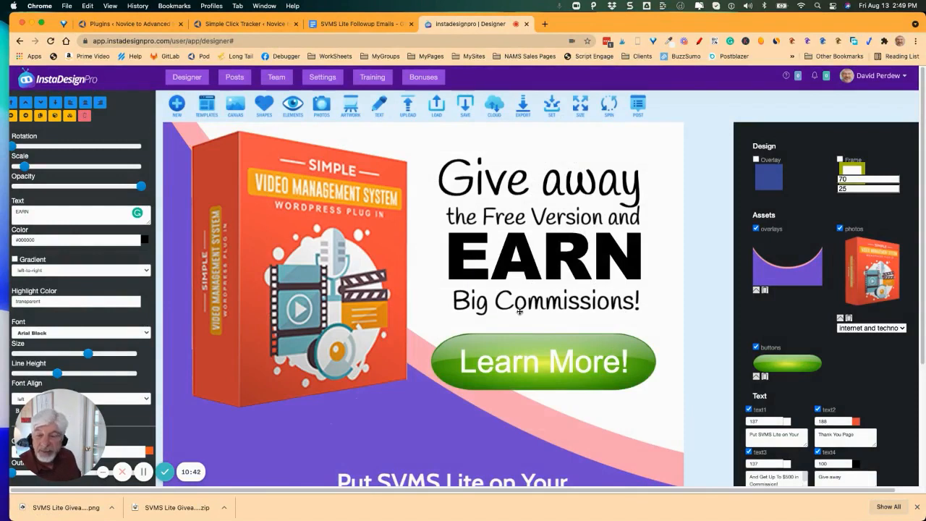
scroll(518, 311, "down", 5)
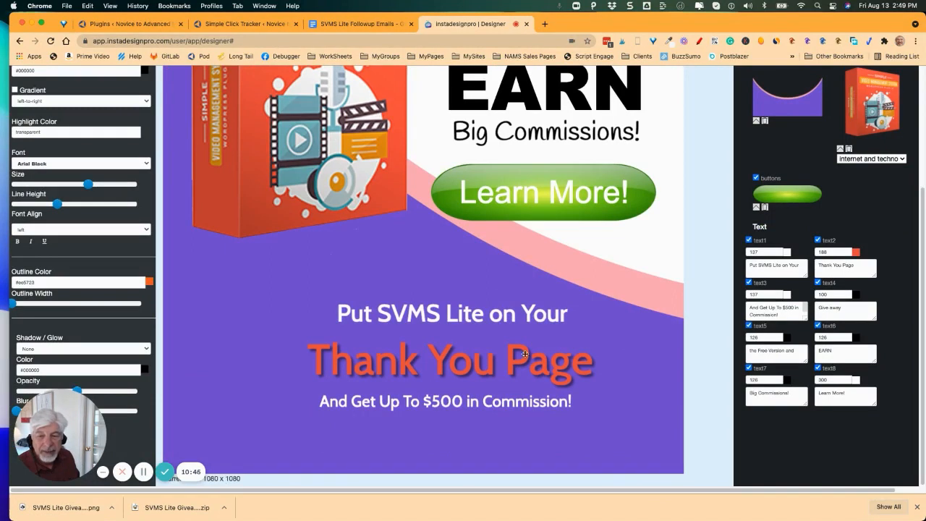
scroll(575, 278, "up", 5)
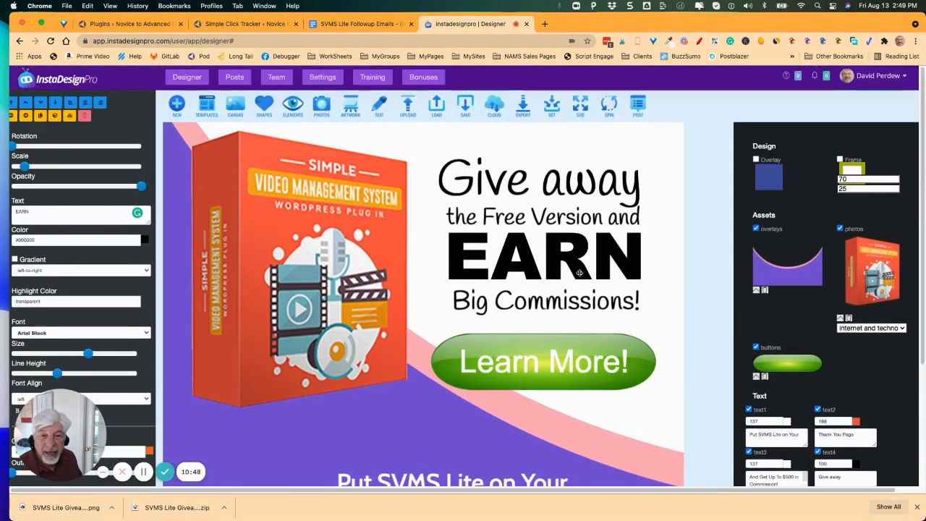